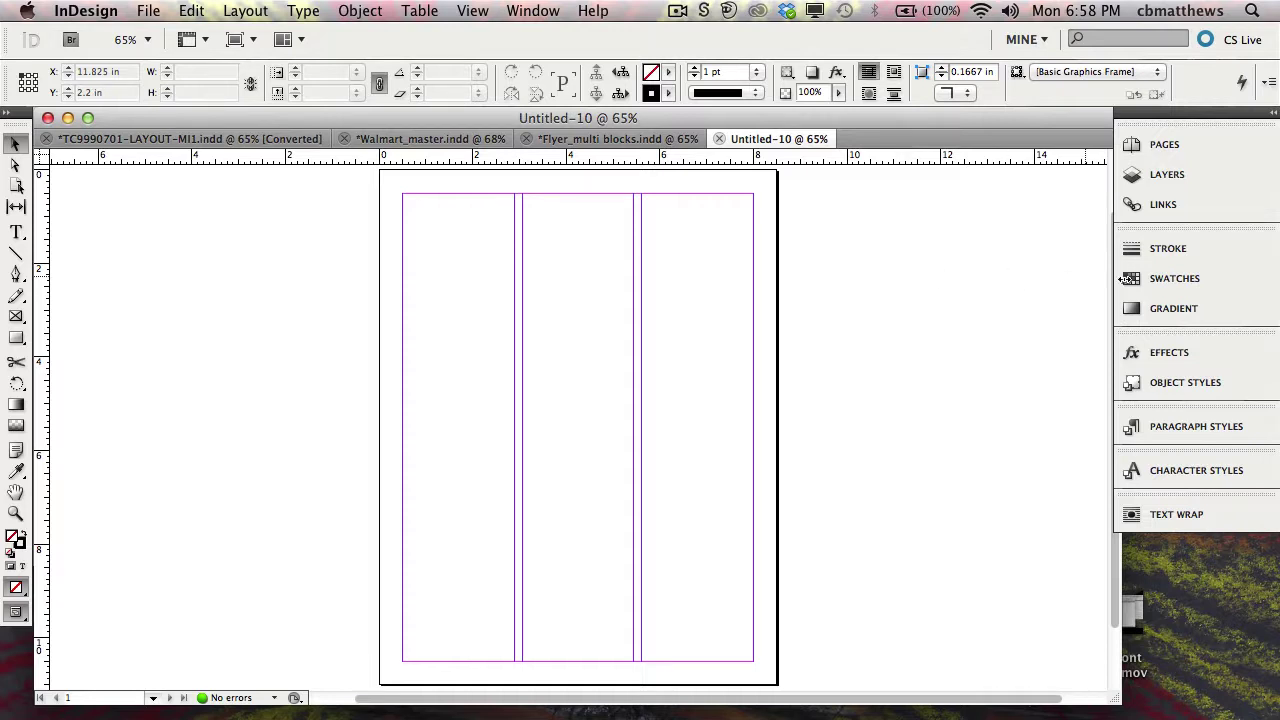
Show the document's color swatches and enlarge the list so that all of them fit without scrolling
click(1155, 276)
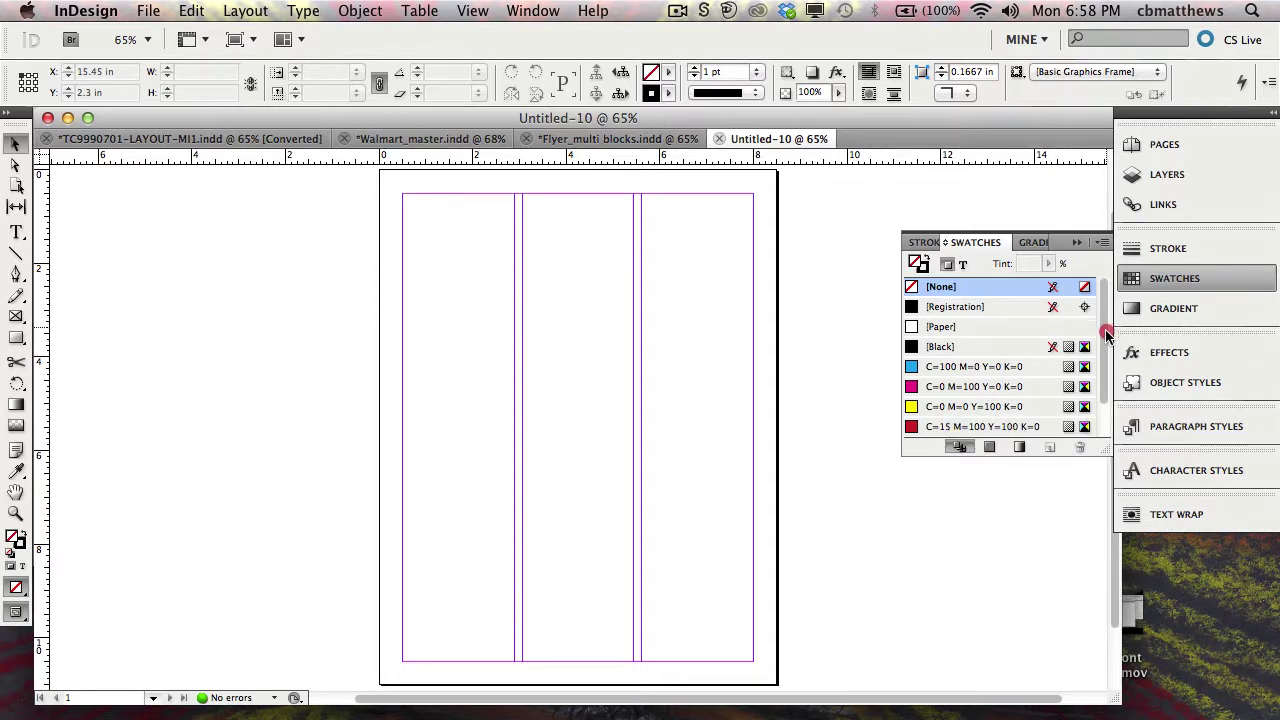
mouse_move(1106, 335)
mouse_down()
mouse_move(1106, 363)
mouse_move(1100, 318)
mouse_up()
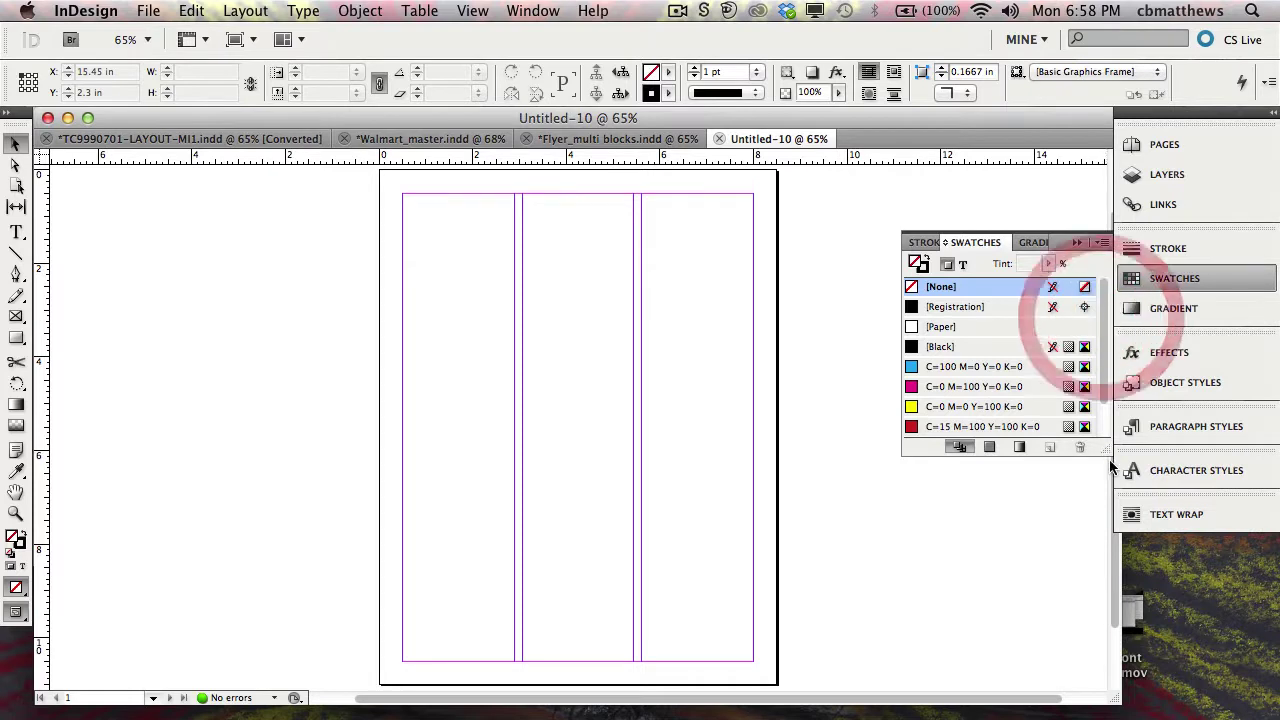
drag(1105, 452, 1109, 598)
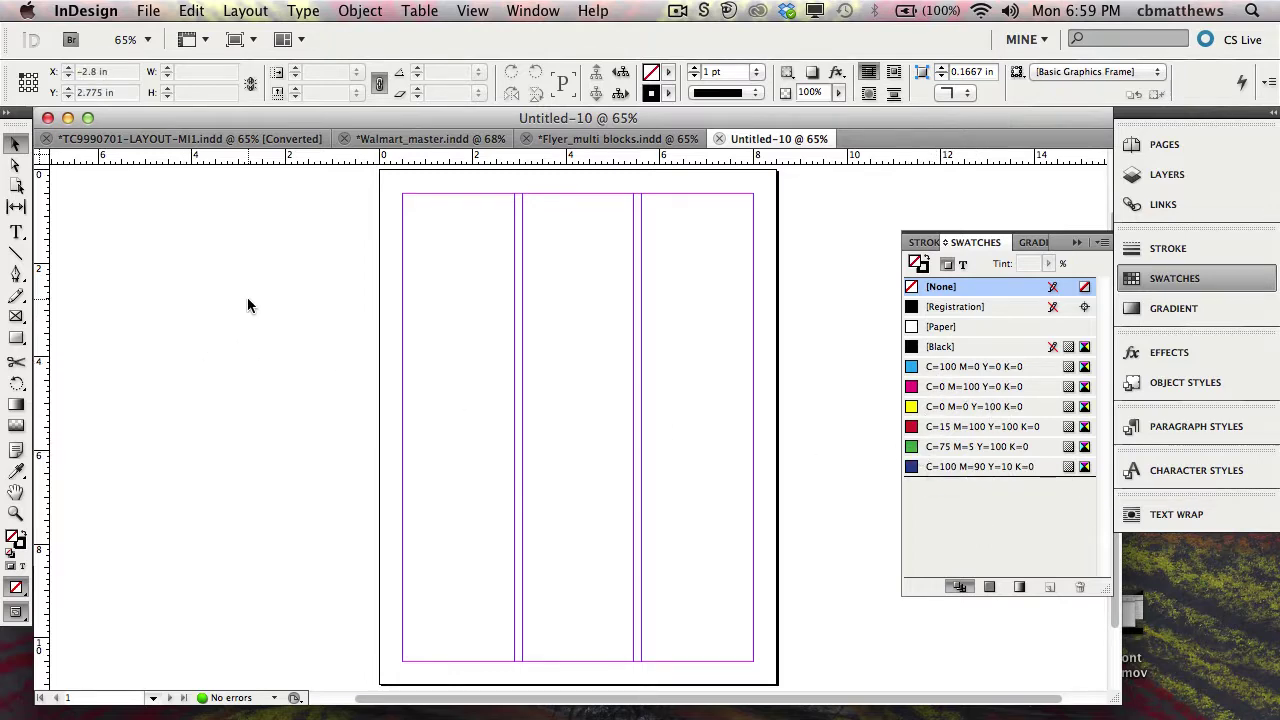
Start a new color swatch, look through its color modes, and try RGB before returning to CMYK
click(1100, 242)
click(998, 196)
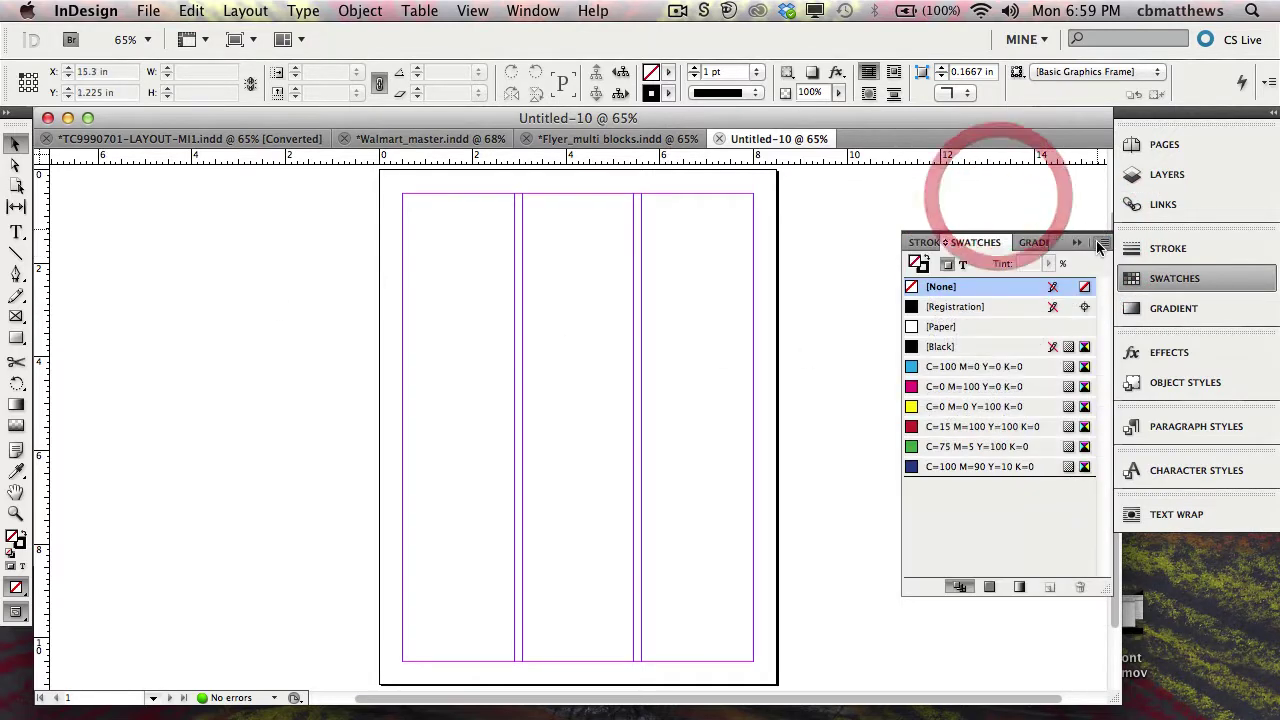
click(1100, 244)
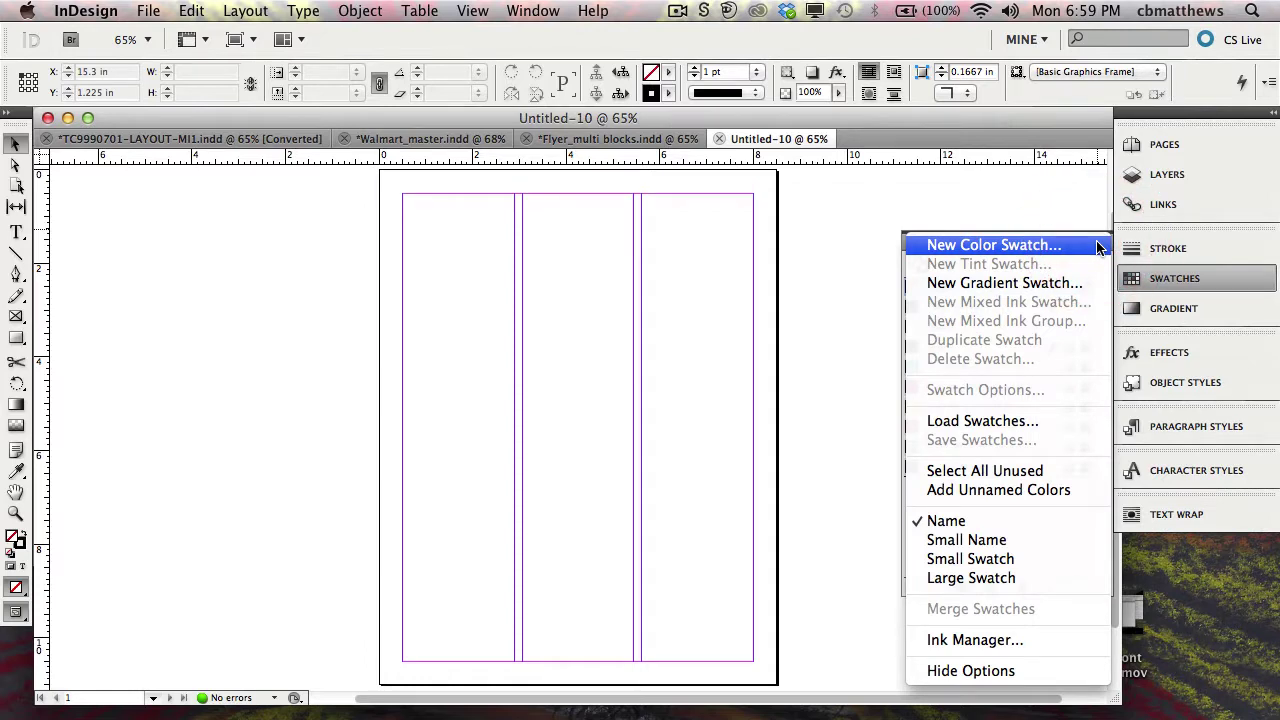
click(1097, 245)
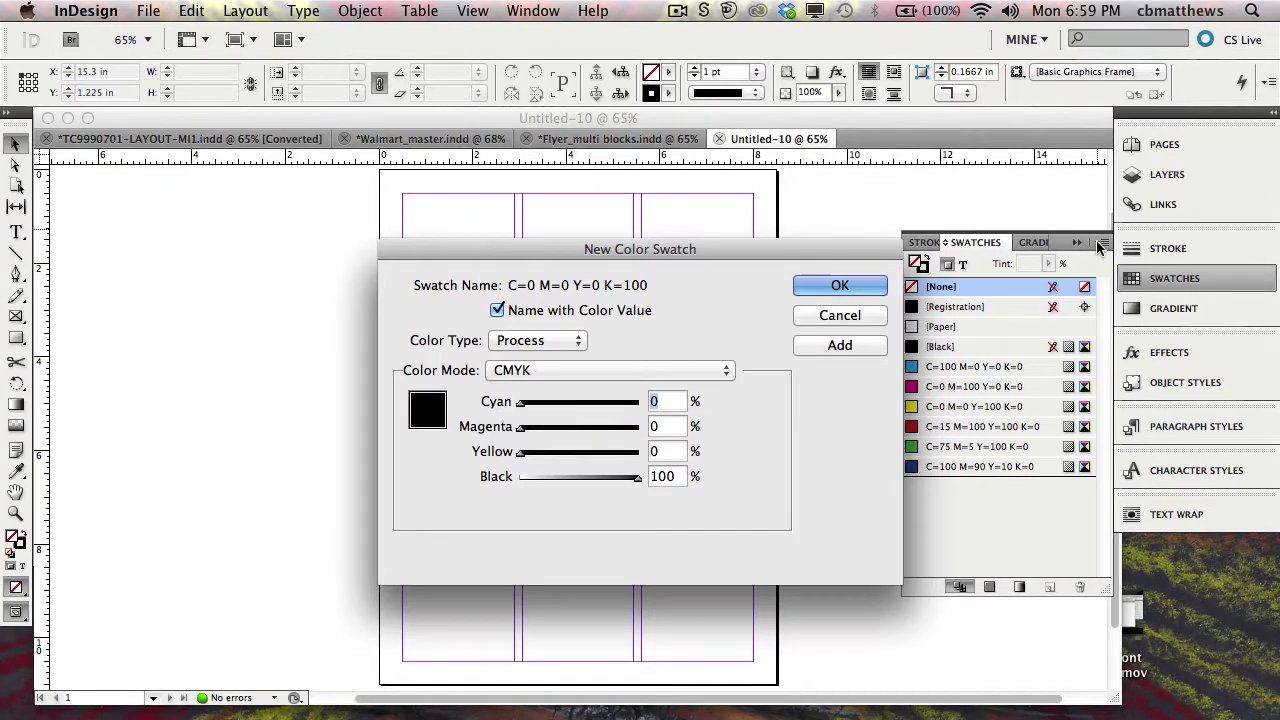
click(571, 371)
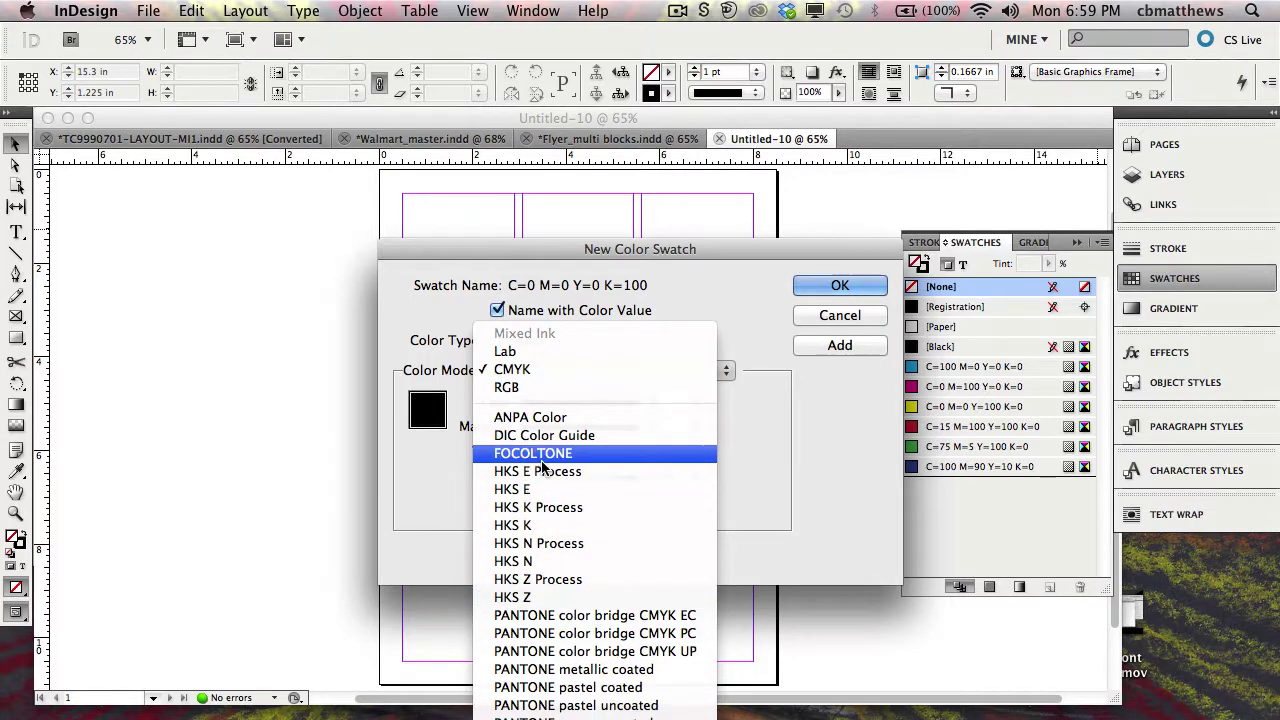
click(414, 488)
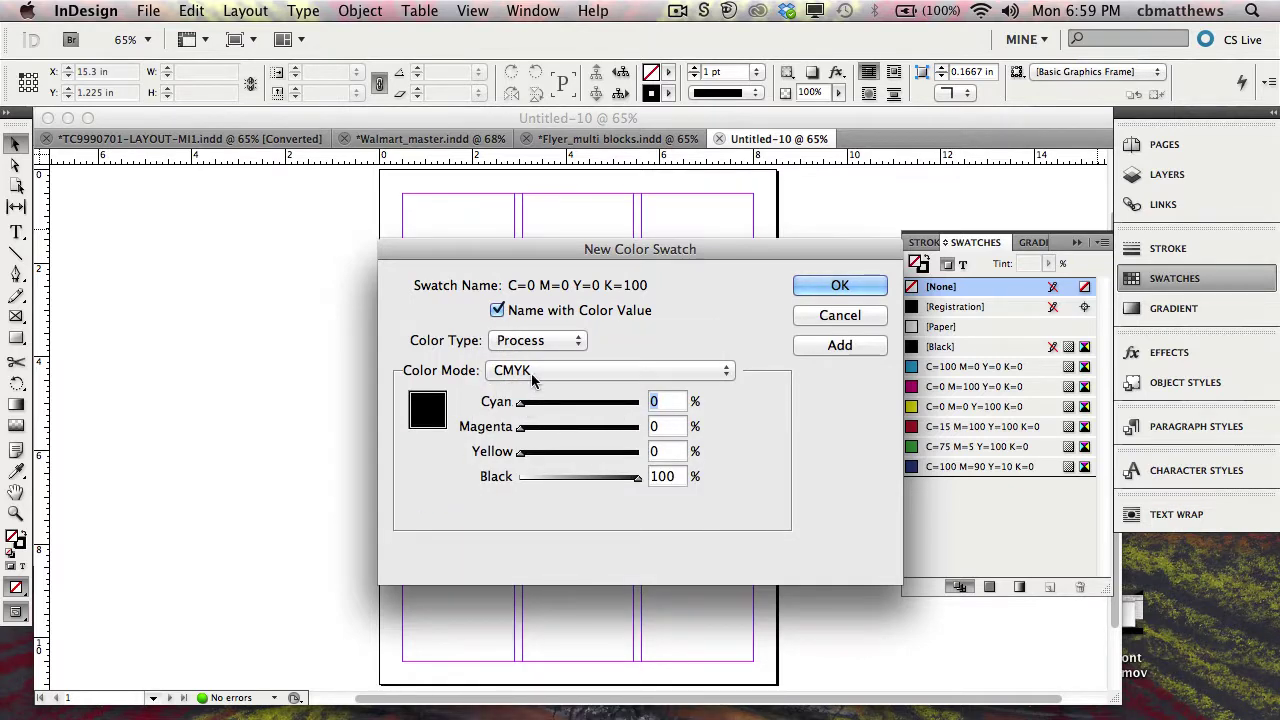
click(531, 372)
click(416, 355)
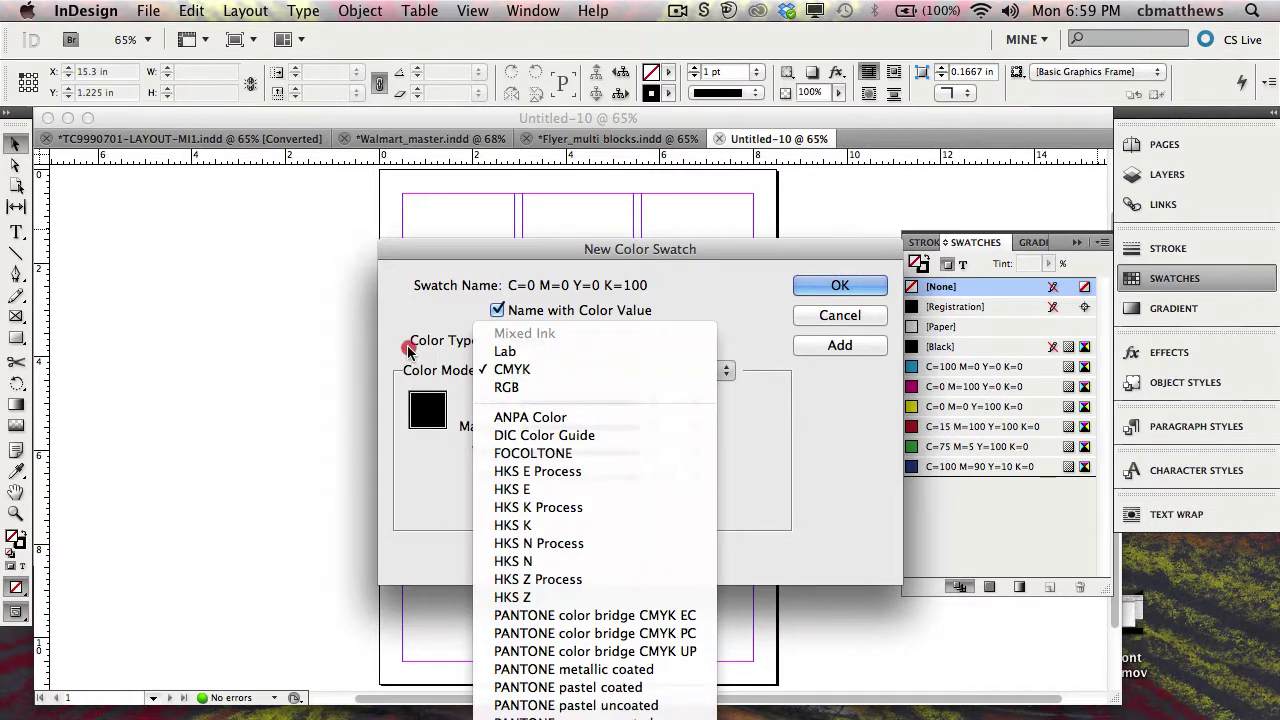
click(558, 370)
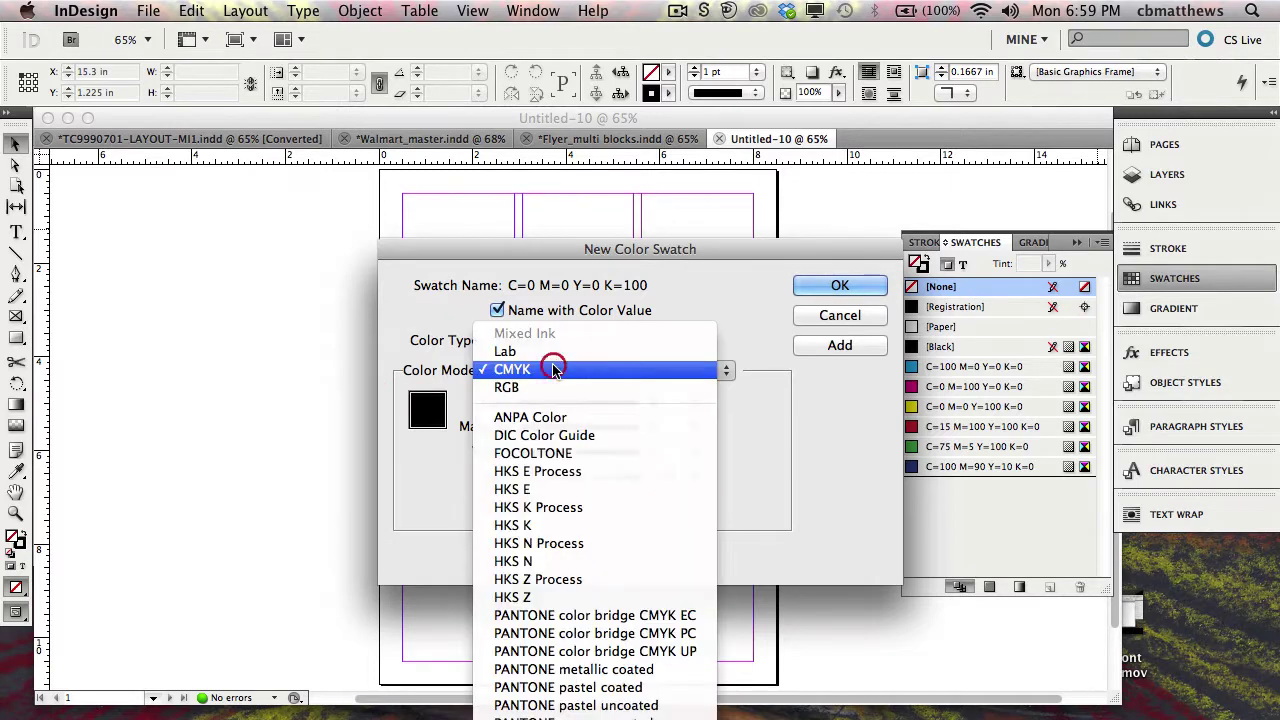
click(560, 383)
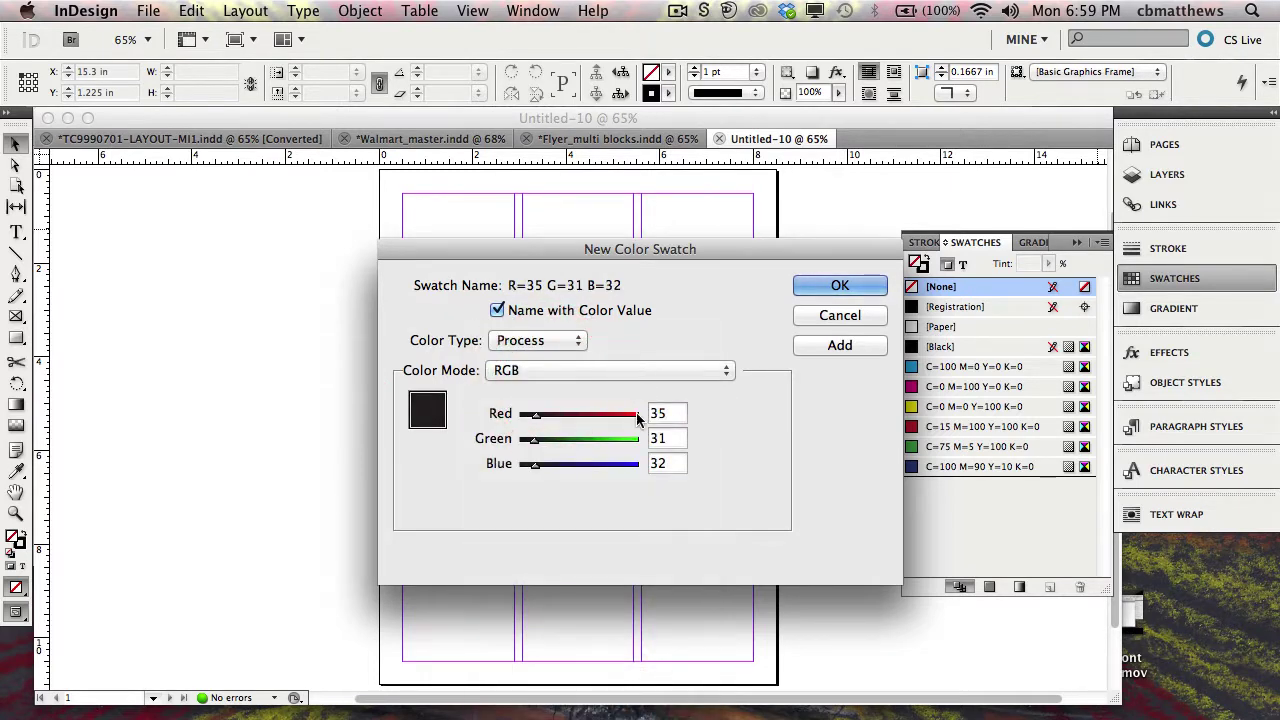
click(551, 370)
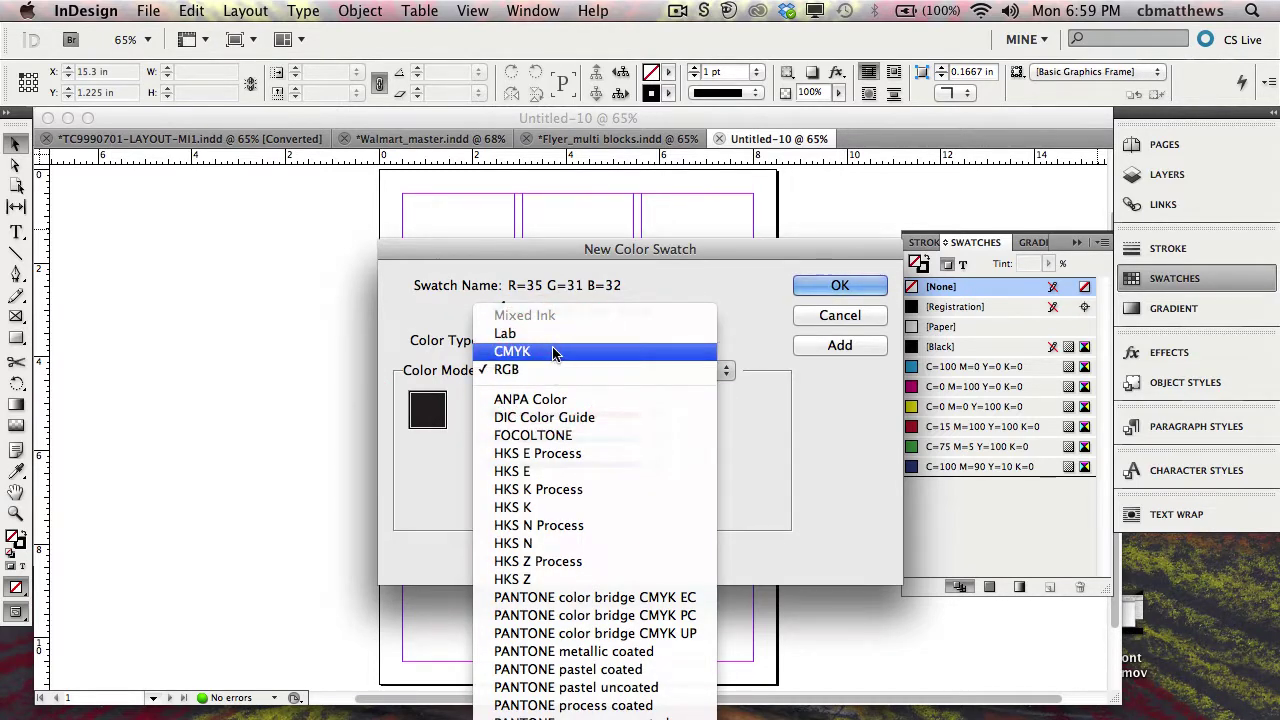
click(555, 352)
Mix a medium blue for the new swatch with cyan 76%, magenta 59%, yellow 0% and black 0%
drag(637, 485, 523, 480)
drag(521, 402, 610, 403)
drag(522, 430, 590, 428)
click(610, 410)
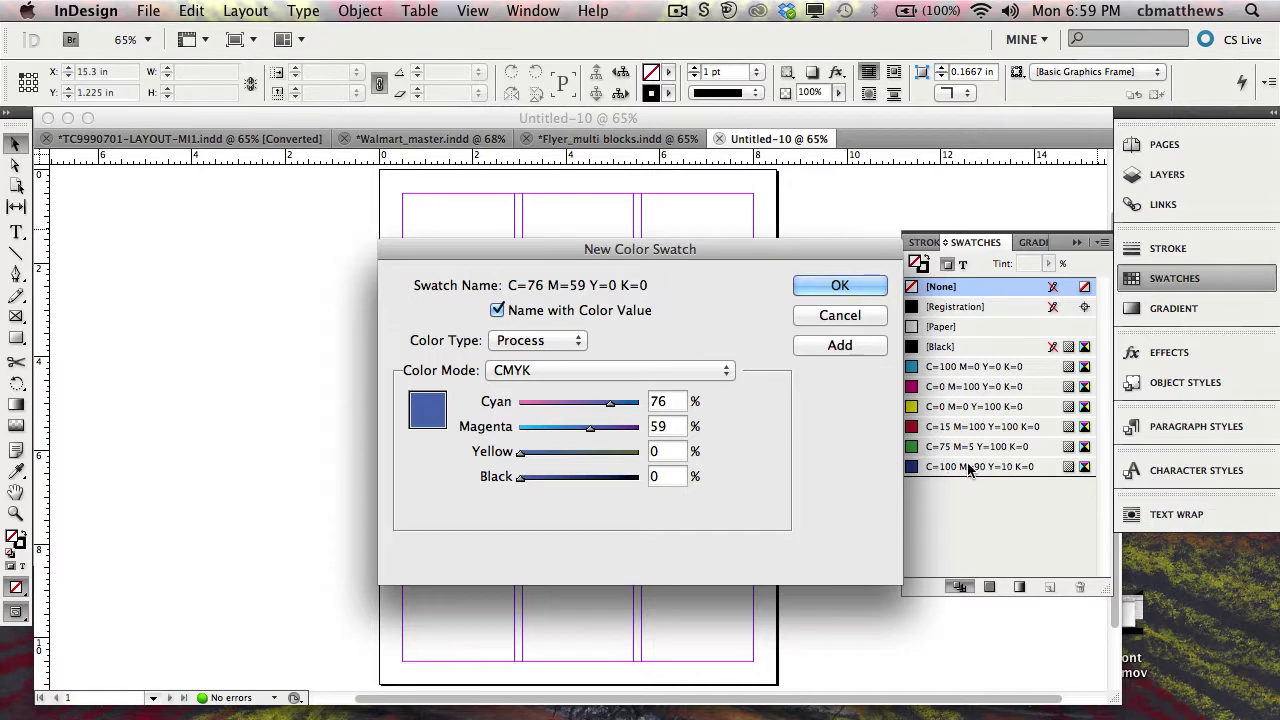
Name the swatch My blue instead of using its color values, and add it to the swatch list
click(517, 313)
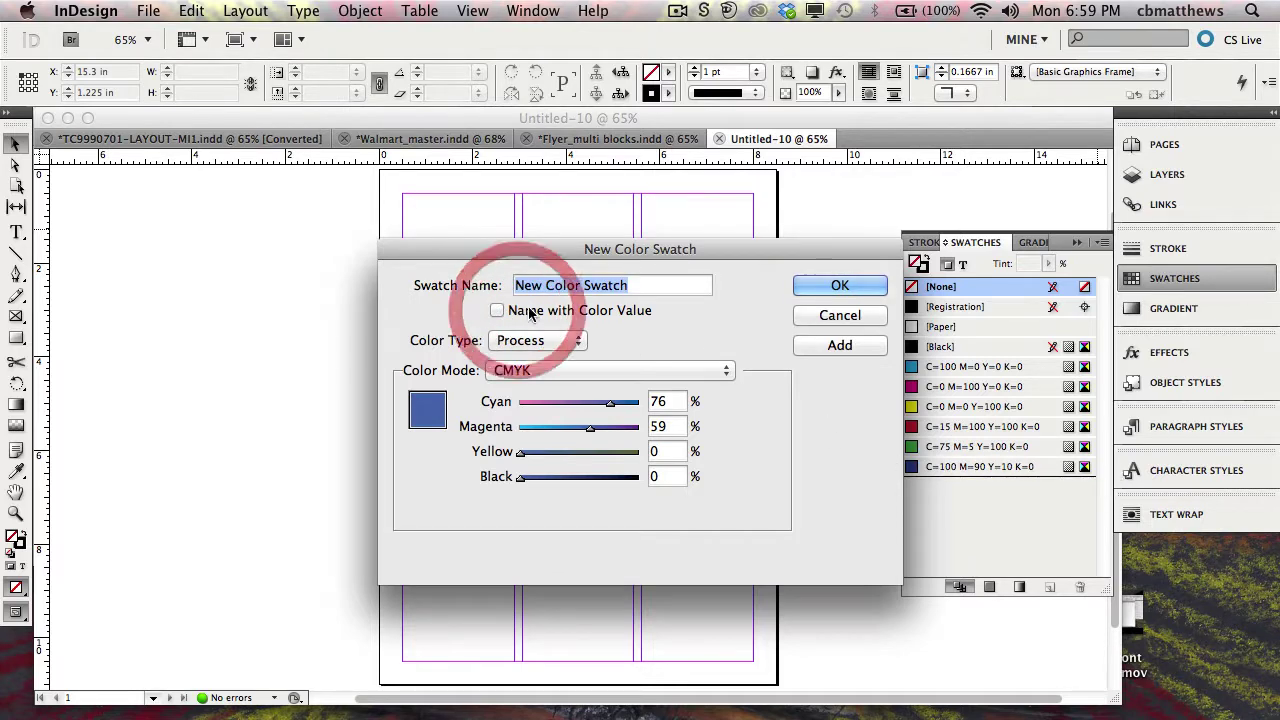
text(My blue)
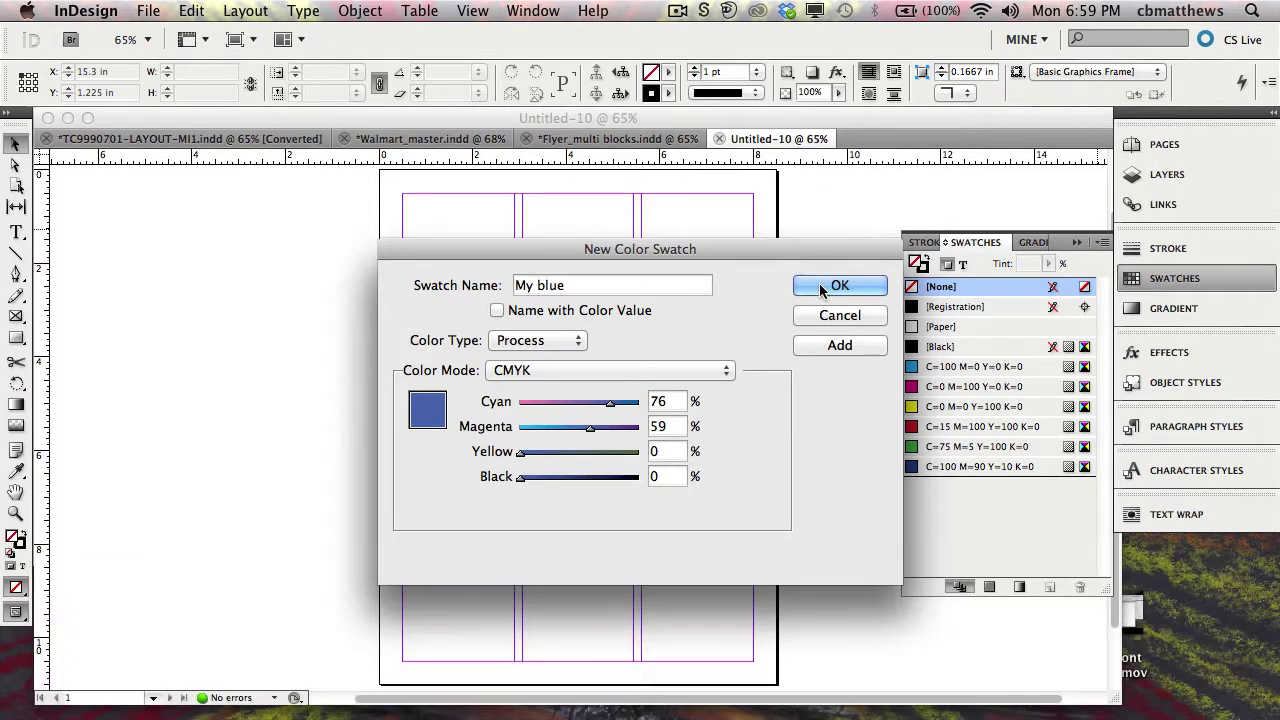
click(810, 342)
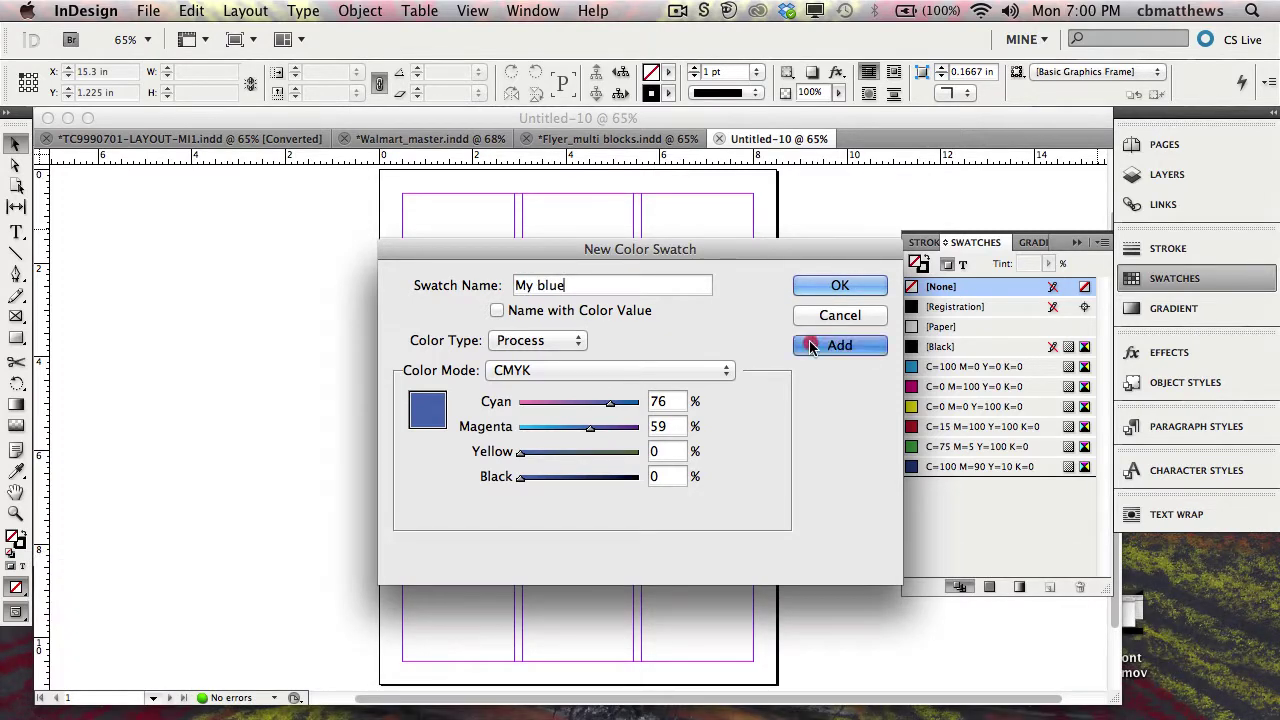
click(812, 285)
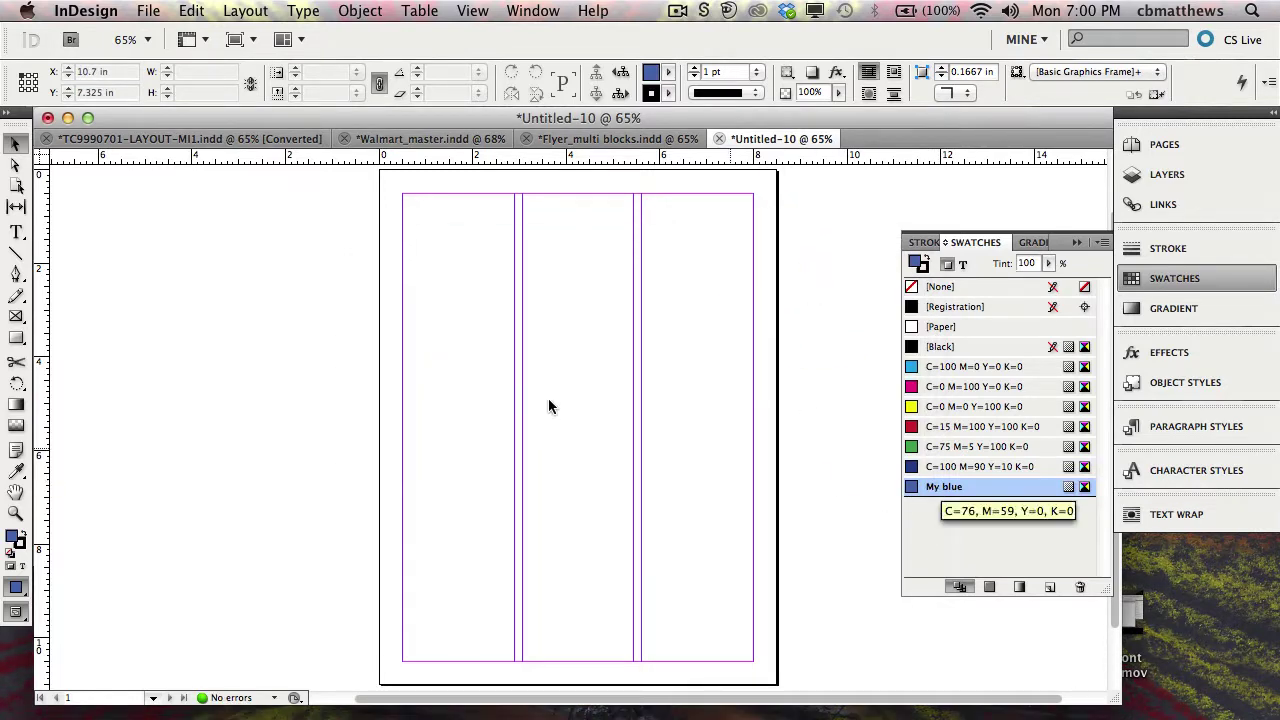
Place Walmart_New_Logo.ai from the Walmart folder at full size, overlapping the page's left edge
click(207, 301)
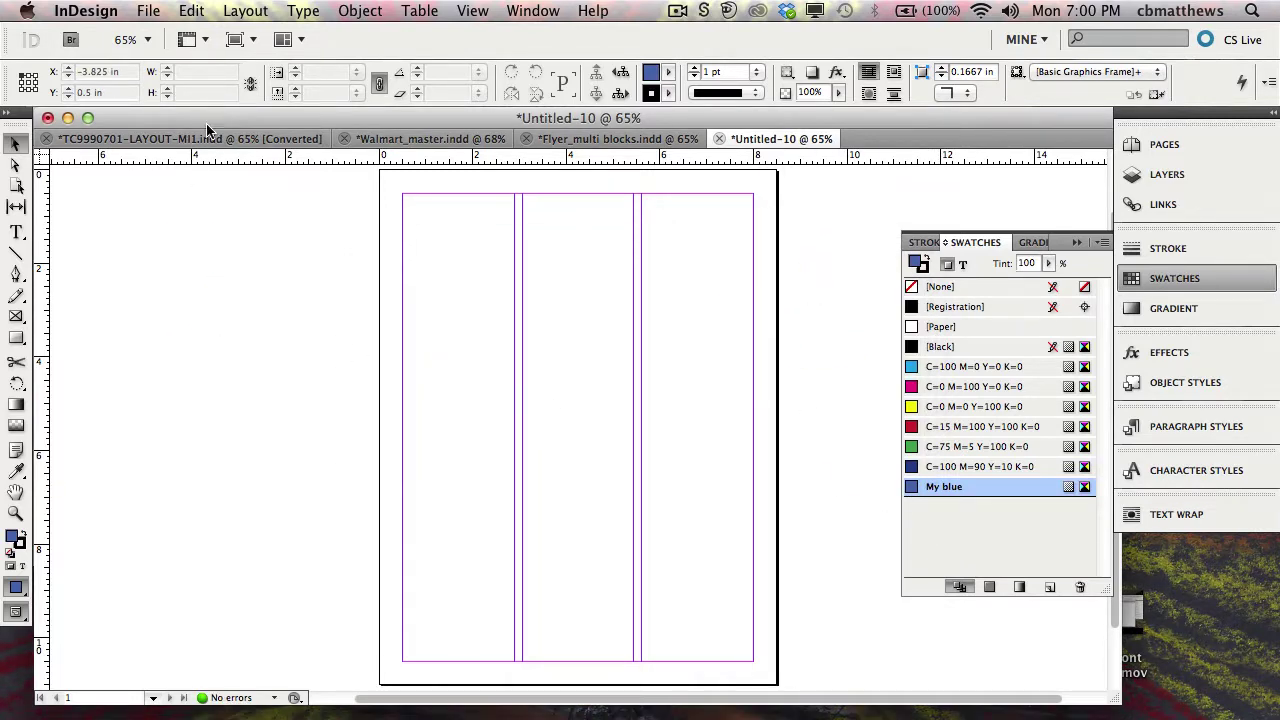
key(super+d)
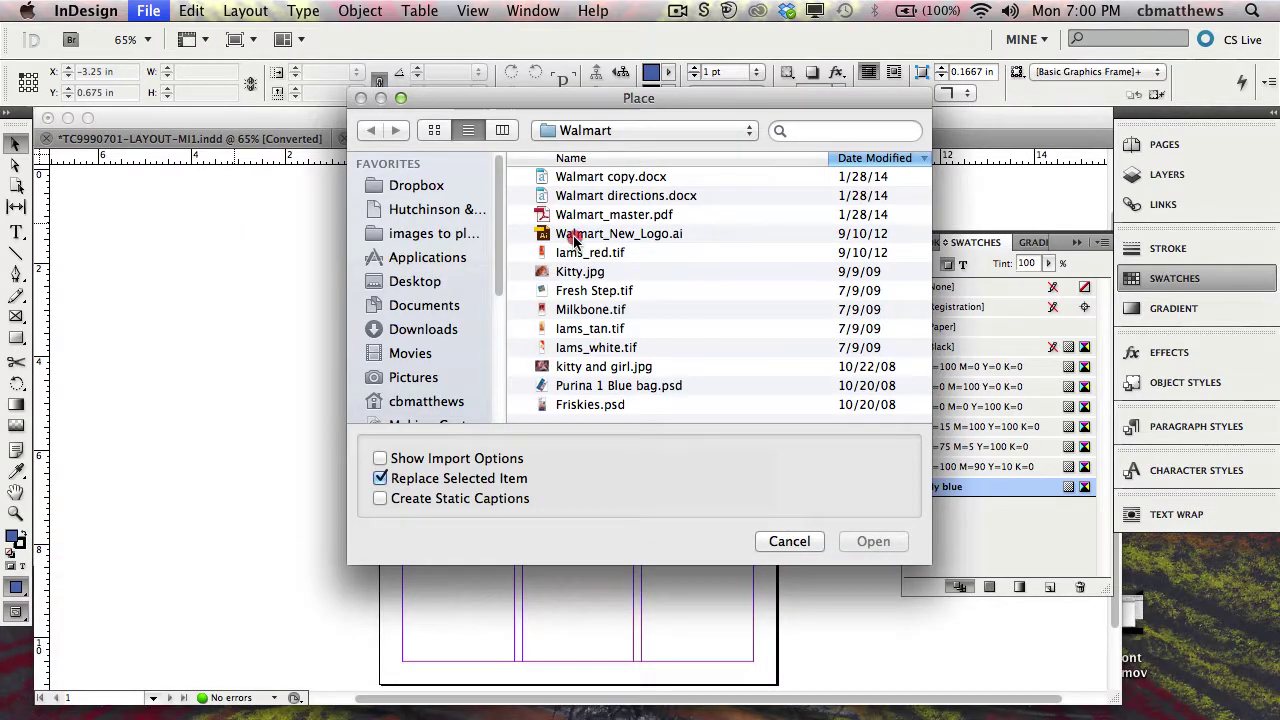
click(545, 236)
click(870, 541)
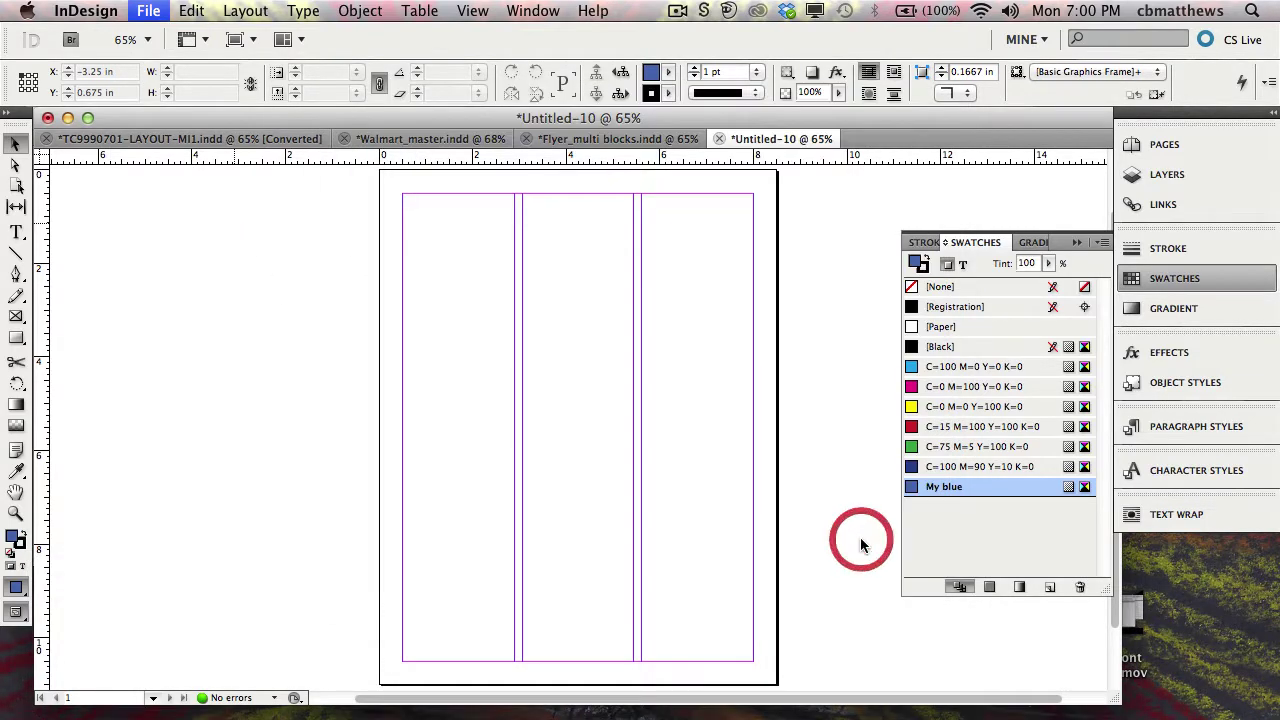
click(305, 322)
Raise the display performance so the placed logo is drawn in high quality
click(472, 10)
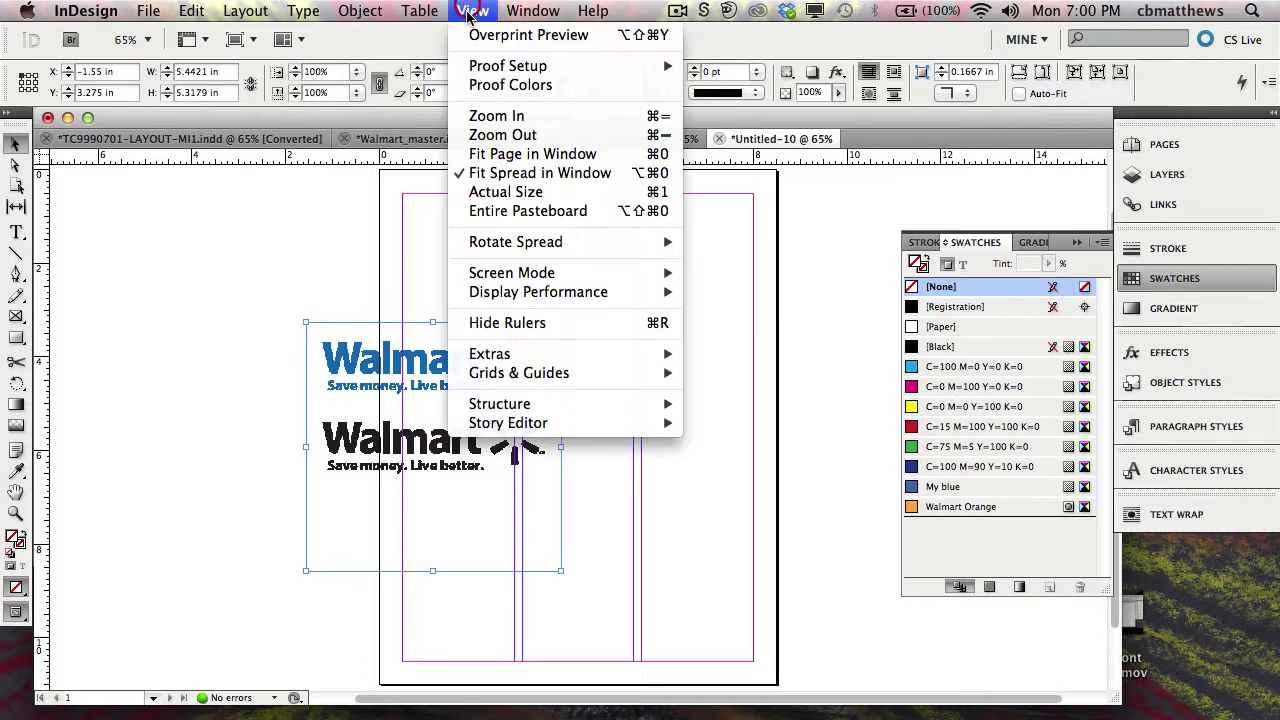
mouse_move(600, 292)
click(797, 331)
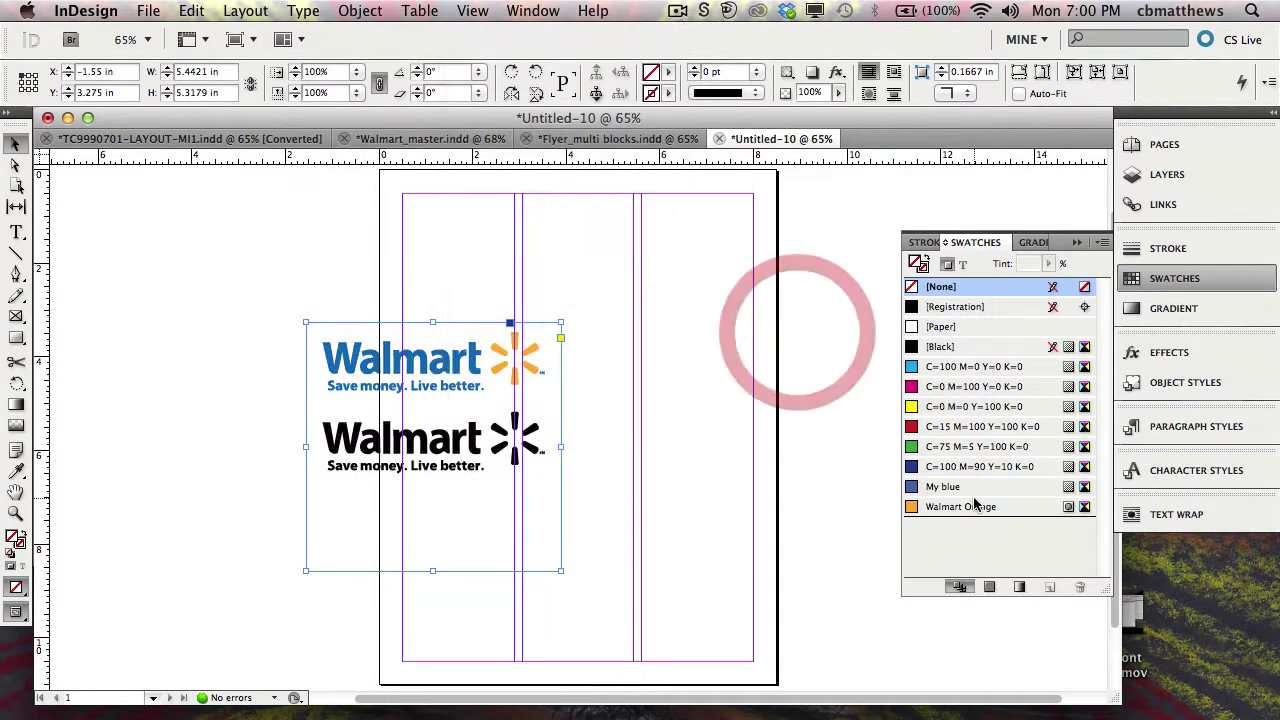
Delete the My blue swatch from the swatch list
mouse_move(969, 506)
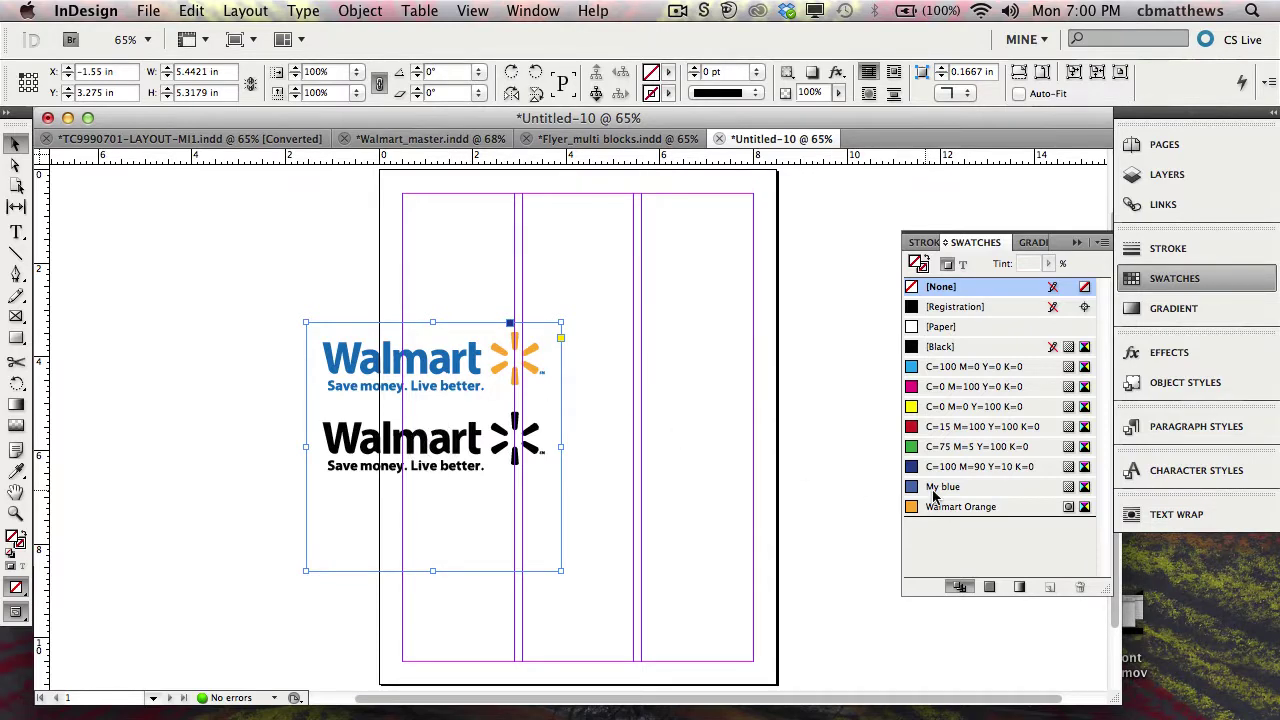
drag(945, 490, 1081, 588)
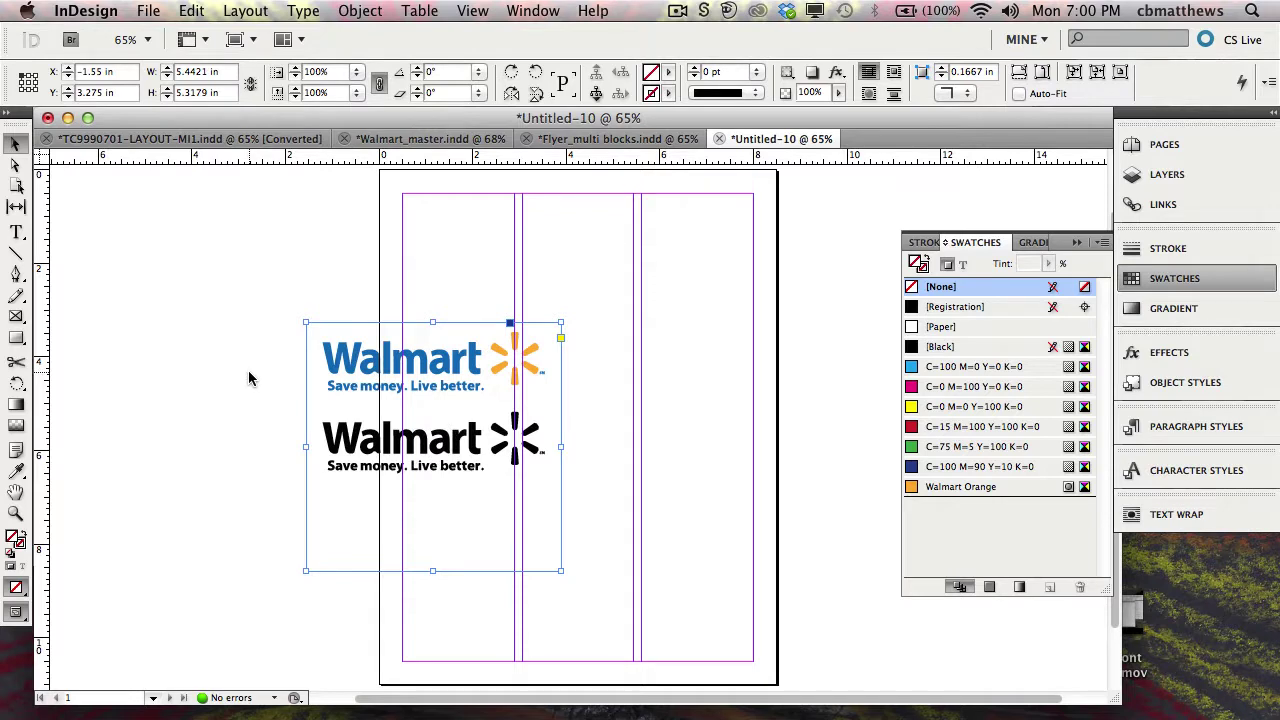
Sample the blue of the Walmart logo's lettering with the Eyedropper tool as the current fill color
click(16, 469)
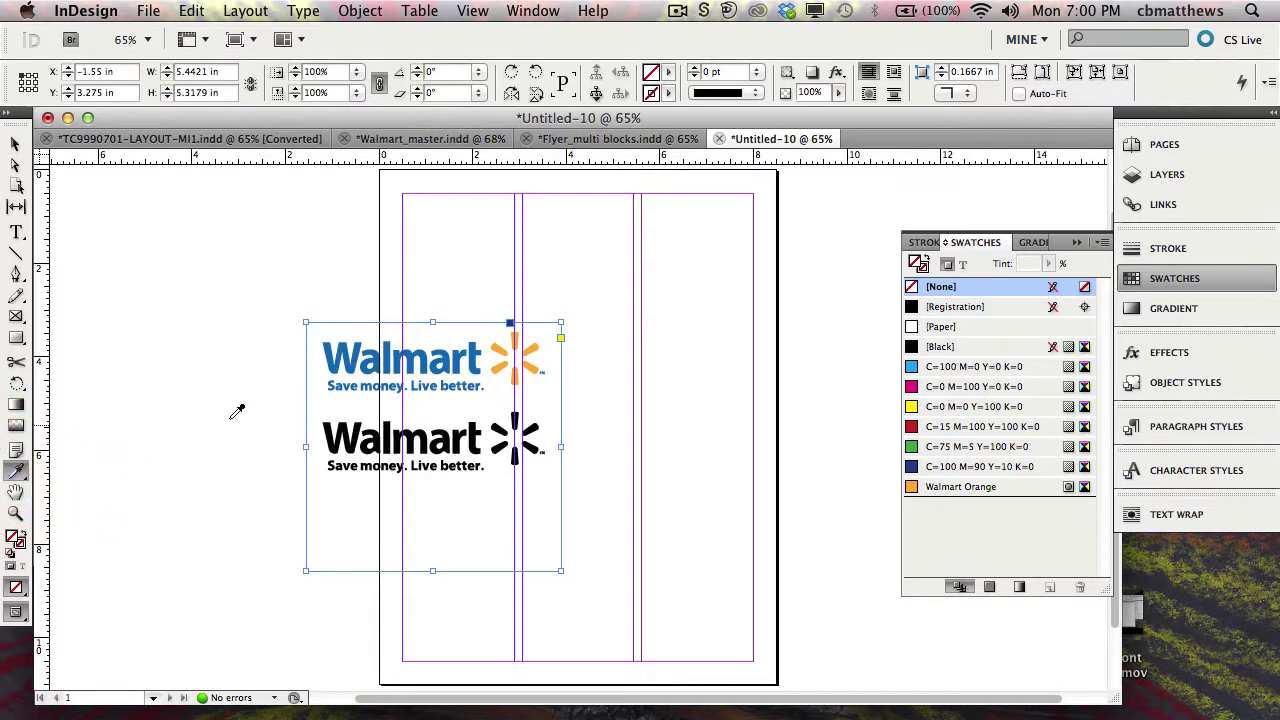
click(328, 352)
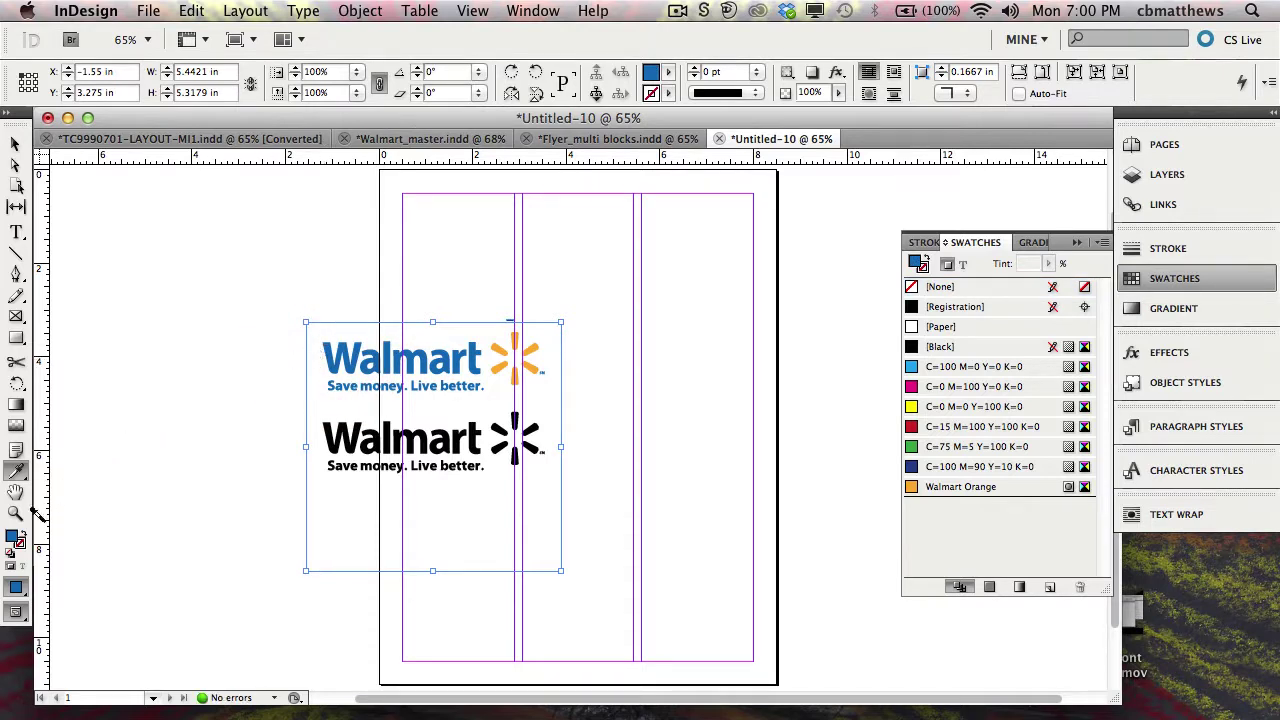
click(15, 583)
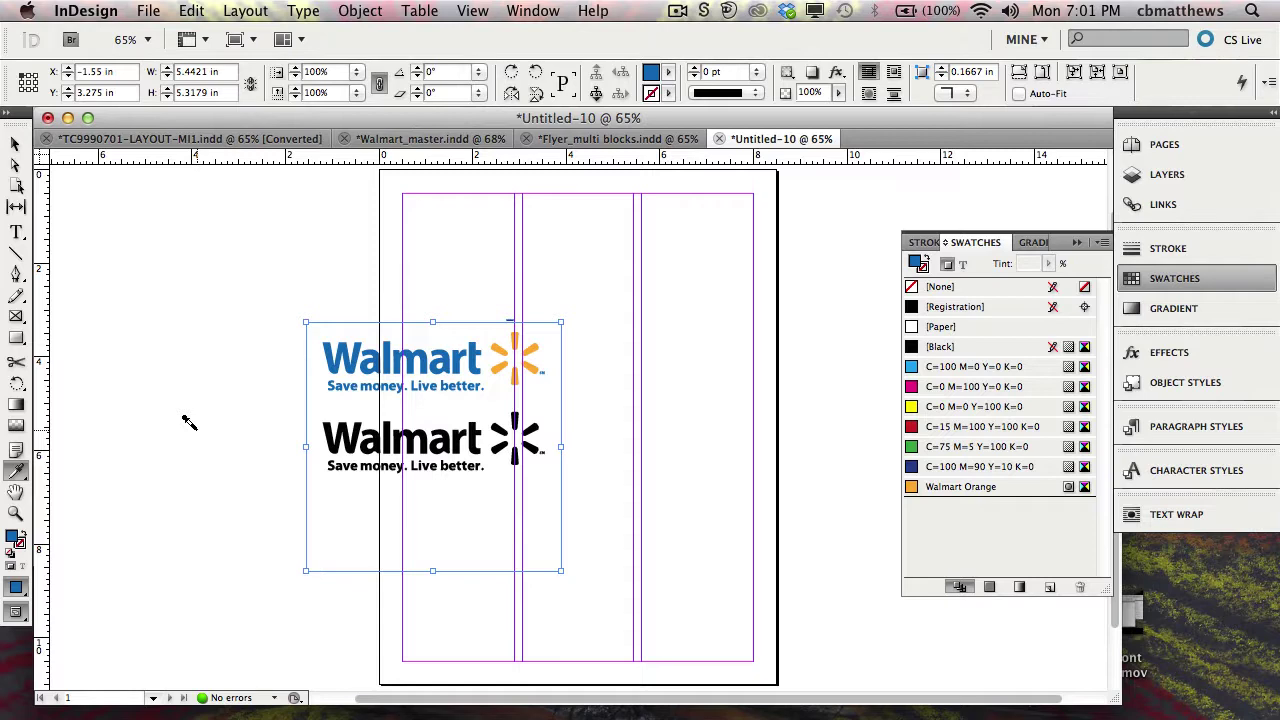
Create a process RGB swatch named Walmart Blue from the sampled color R=8 G=114 B=186
click(1102, 245)
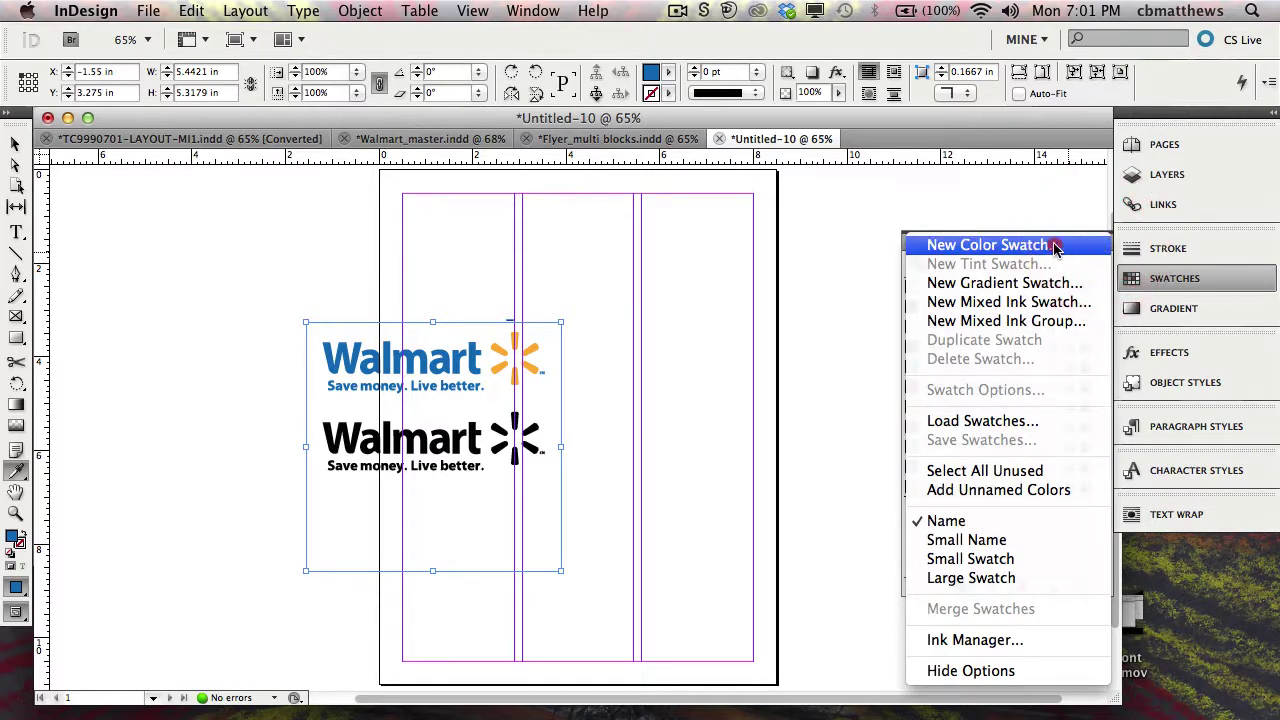
click(1055, 247)
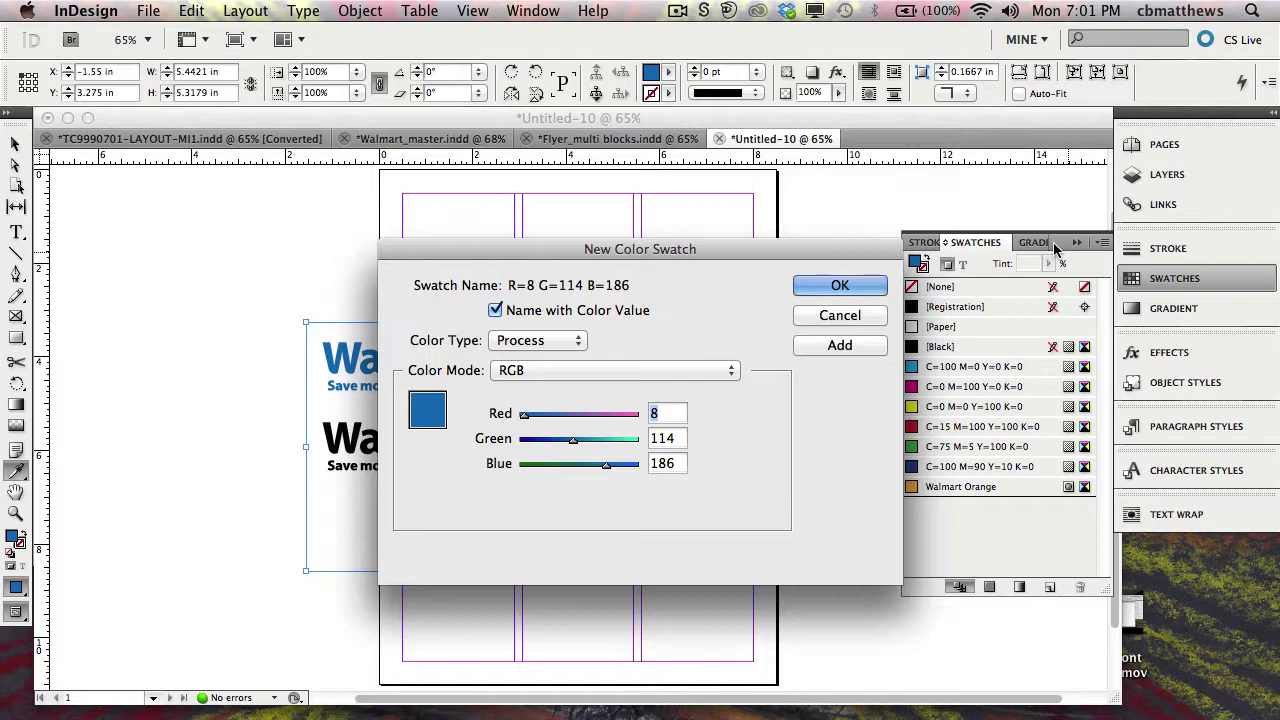
click(510, 312)
text(W)
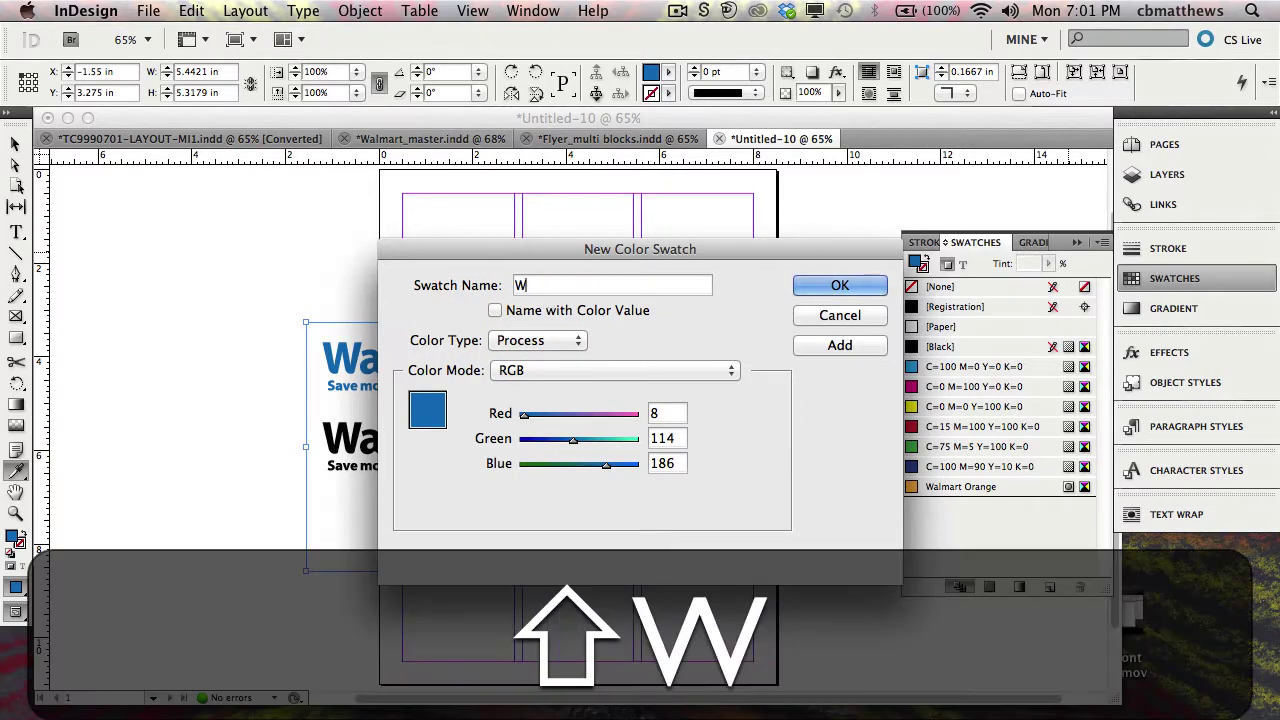
text(almart BL)
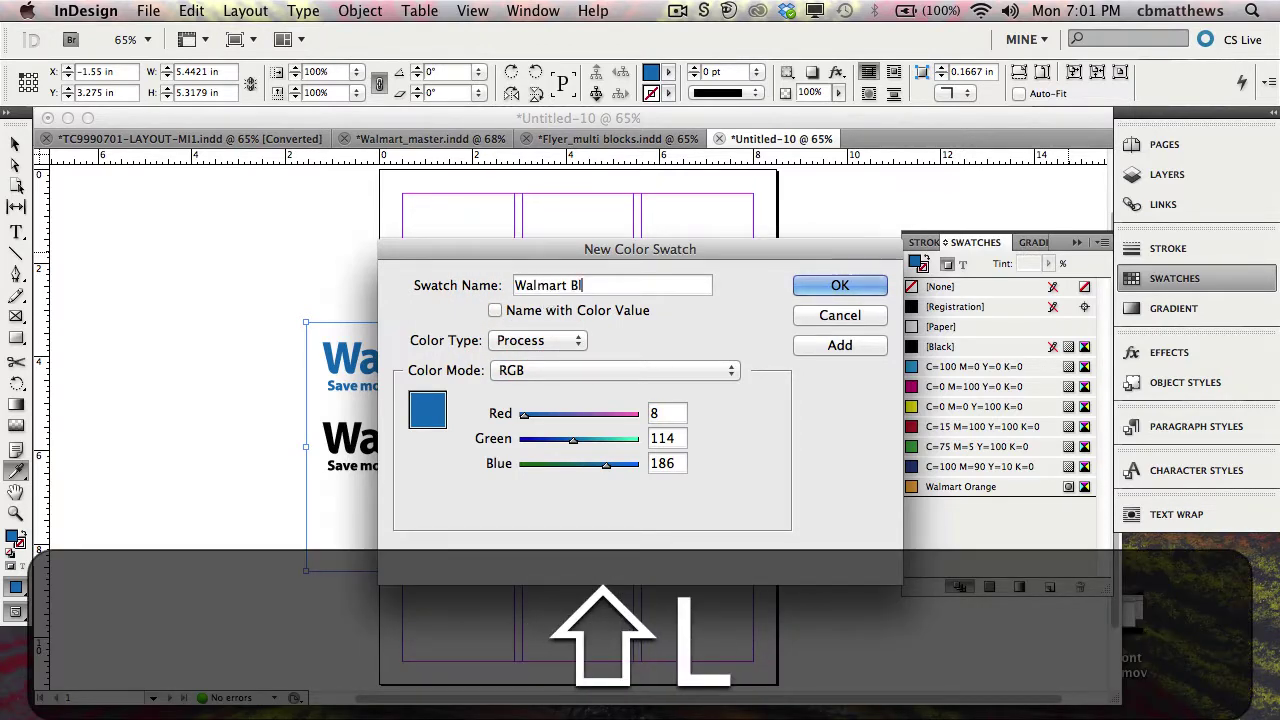
text(ue)
click(810, 344)
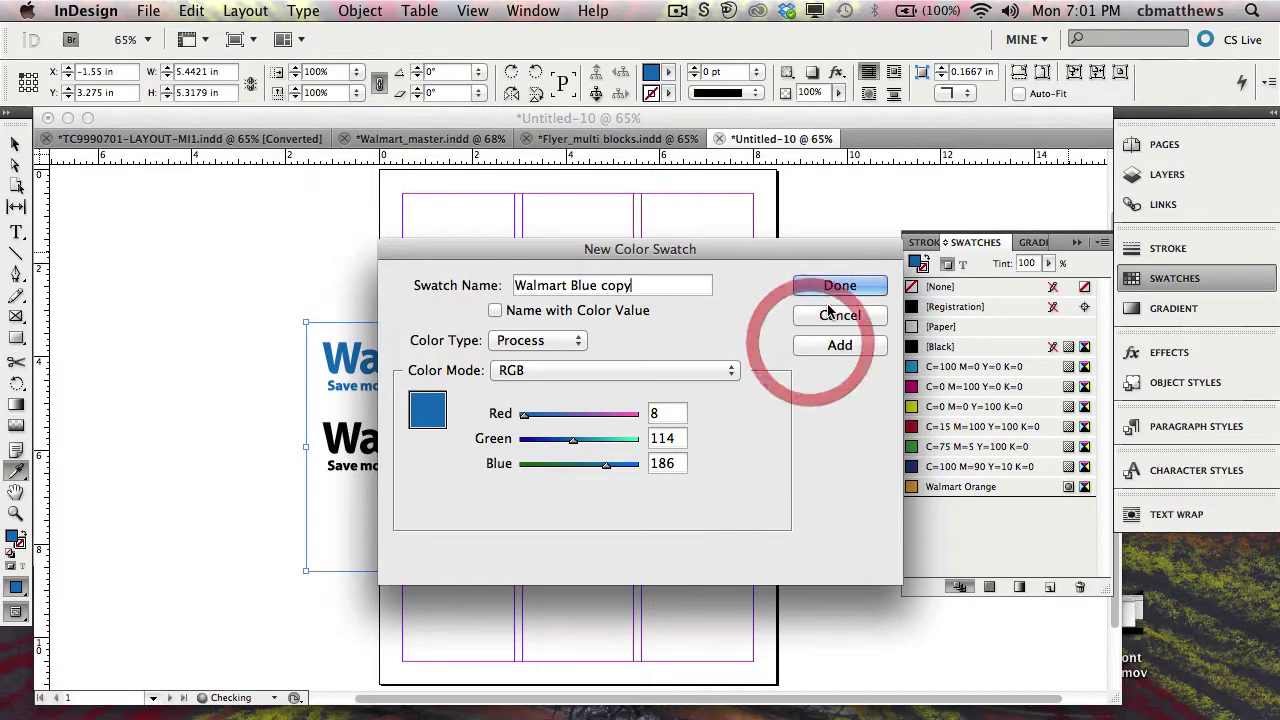
click(829, 286)
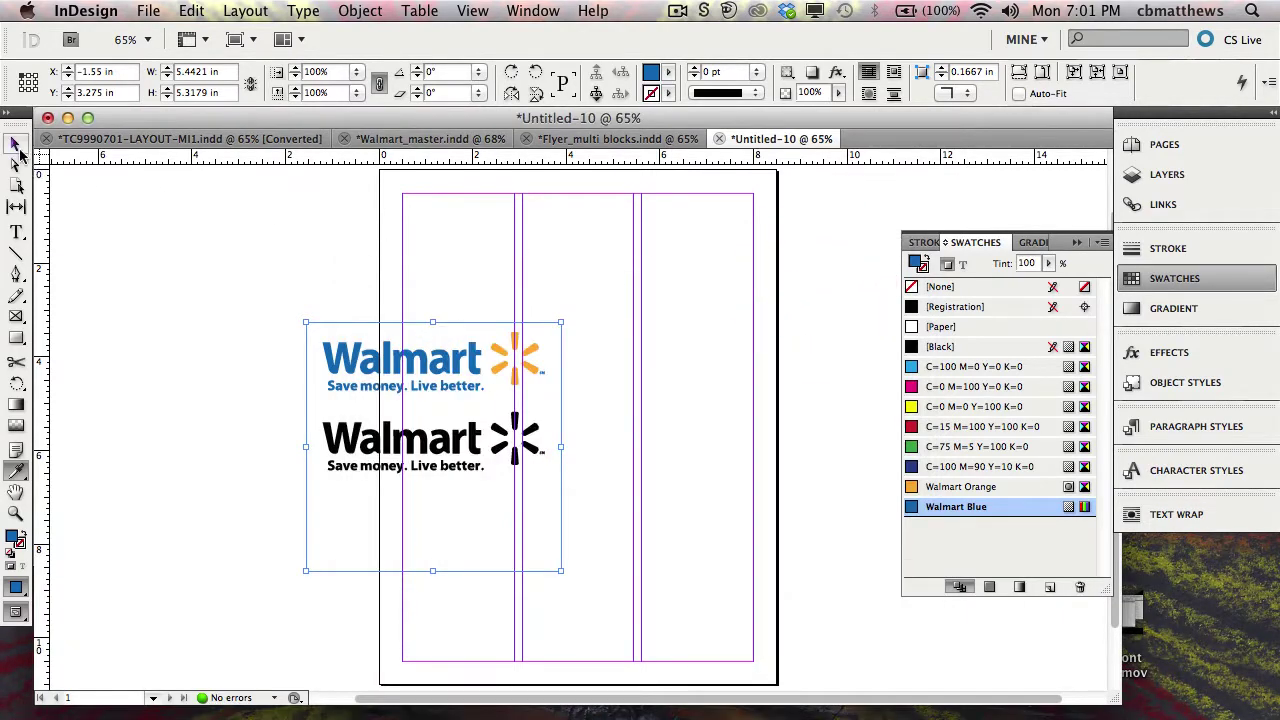
Delete the placed Walmart logo from the layout, leaving nothing selected
click(15, 144)
click(348, 367)
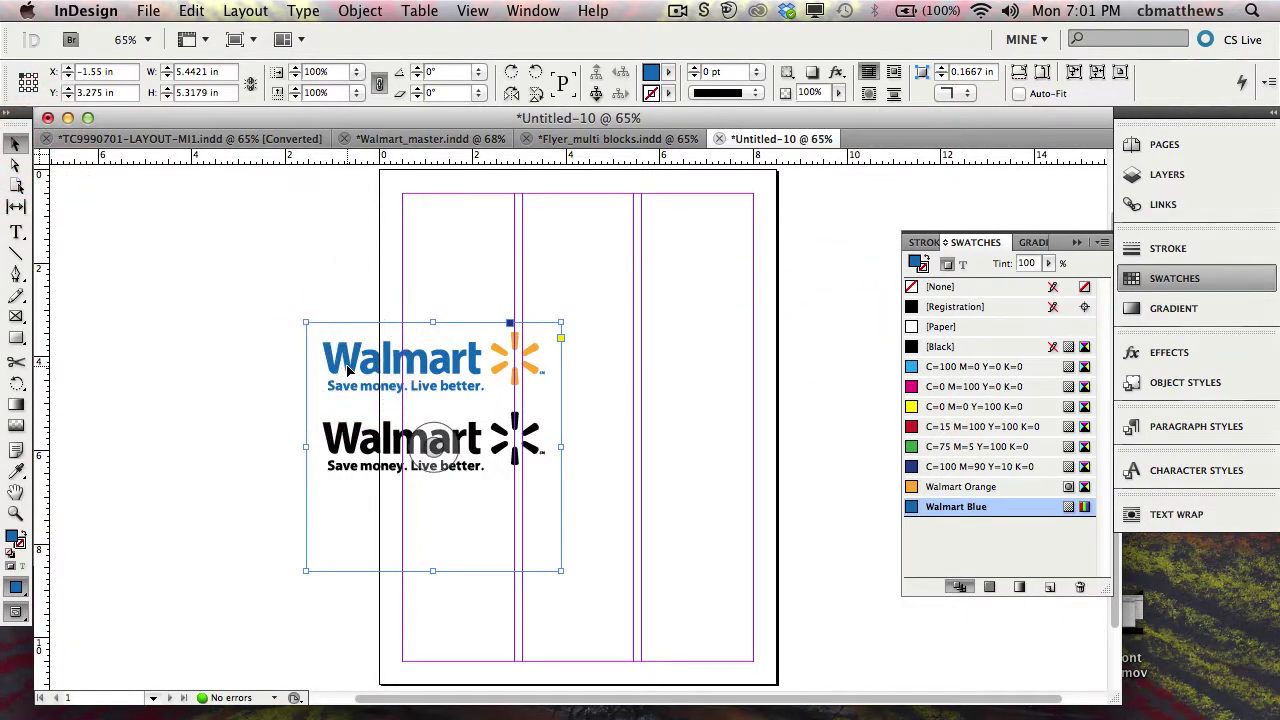
key(BackSpace)
click(269, 372)
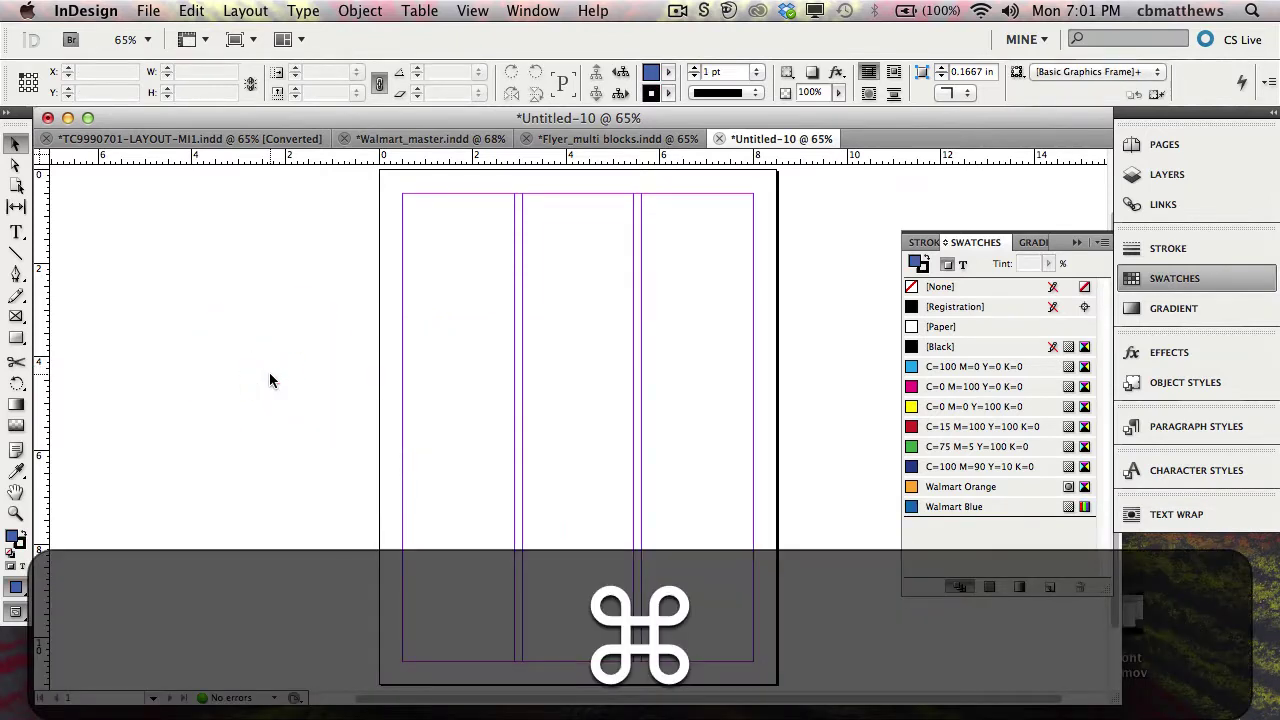
Place the image kitty and girl.jpg at full size over the page, leaving nothing selected
key(super+d)
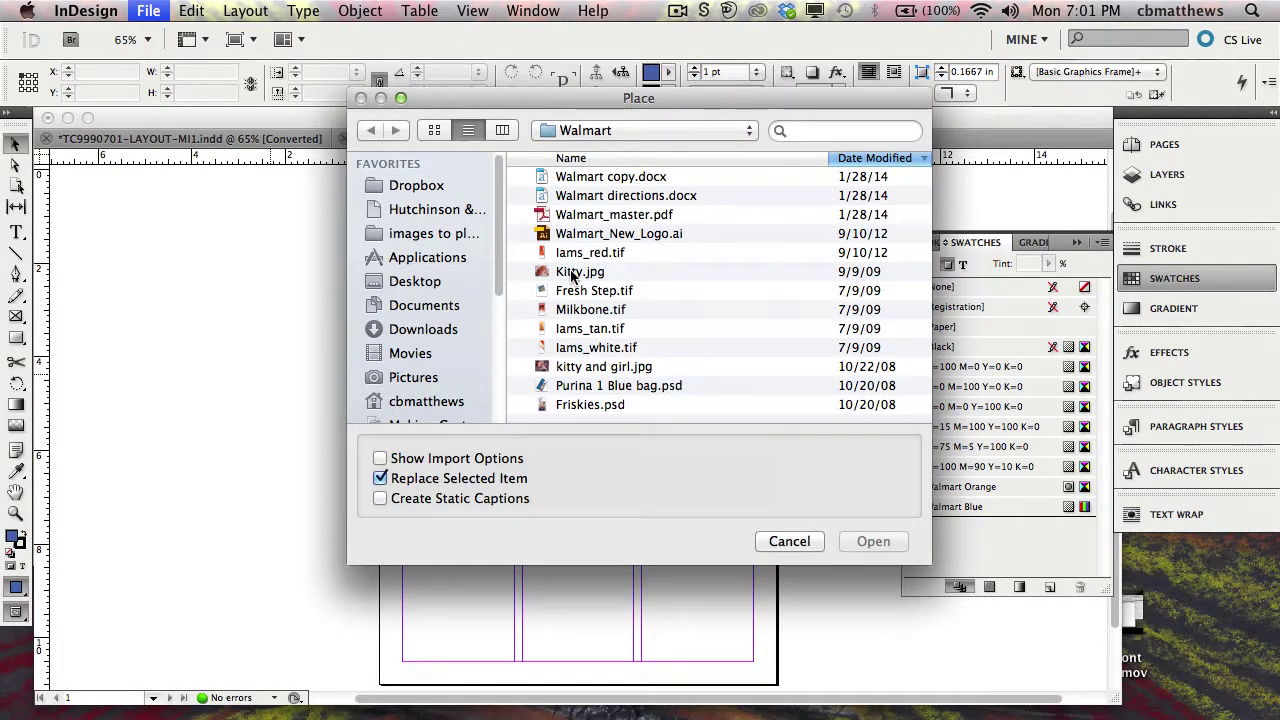
click(573, 274)
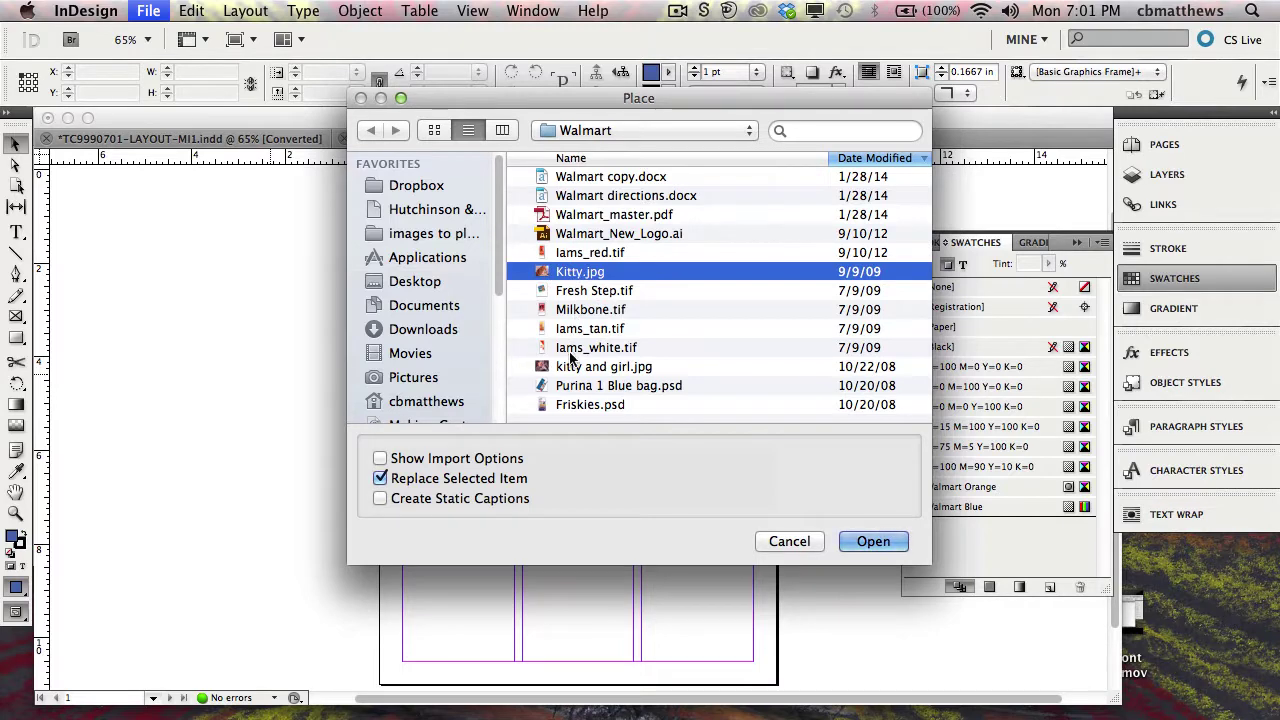
click(569, 367)
click(873, 541)
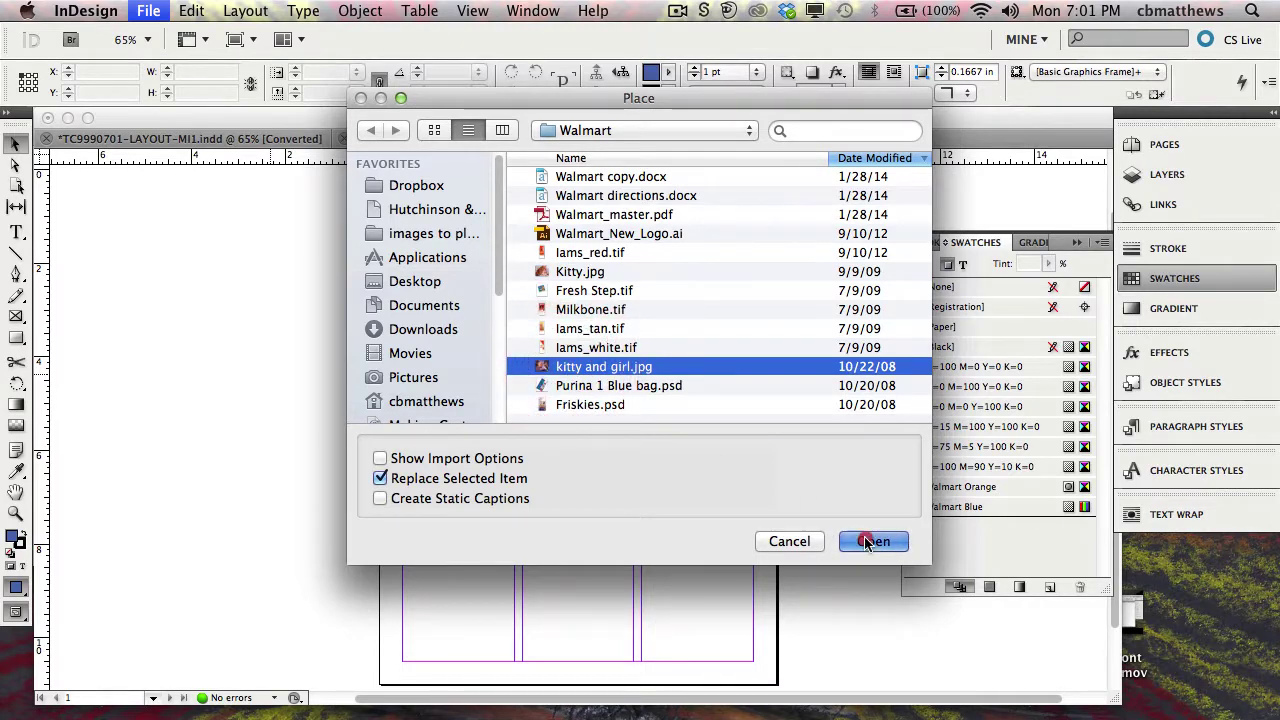
drag(135, 195, 767, 515)
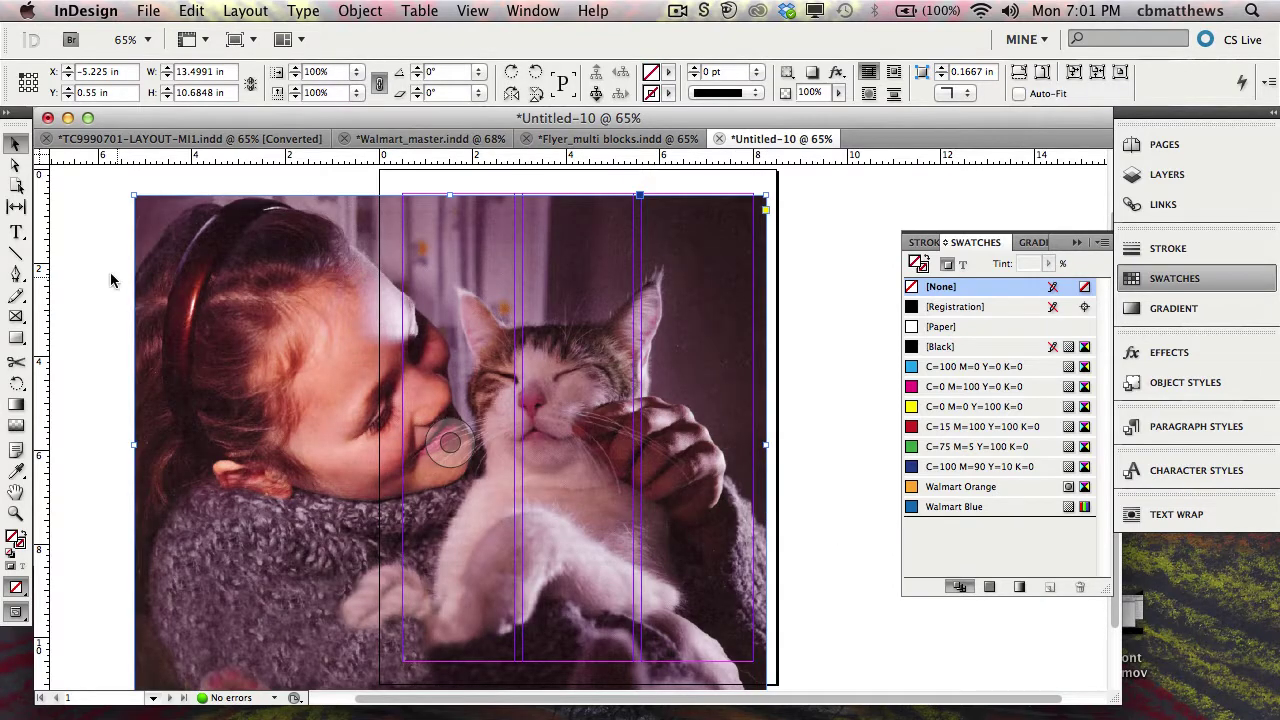
click(94, 249)
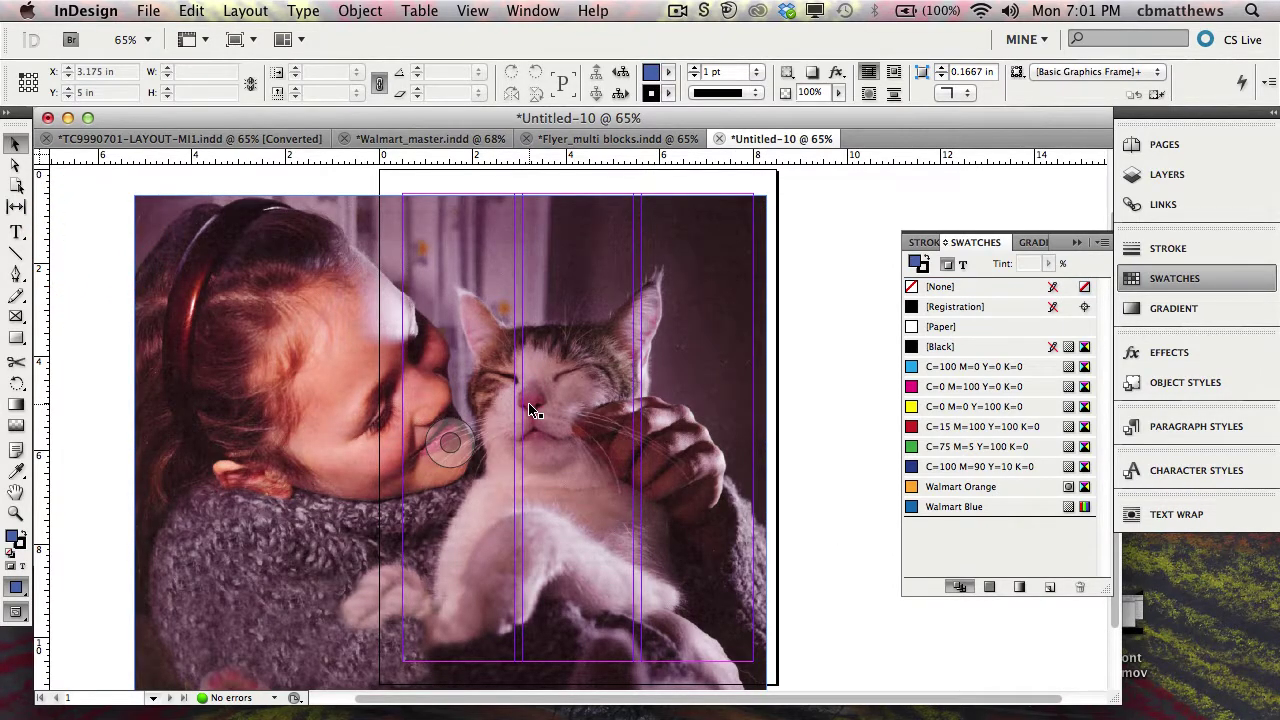
Sample the pink of the cat's nose with the Eyedropper and create a process RGB swatch named Rose from it
click(16, 470)
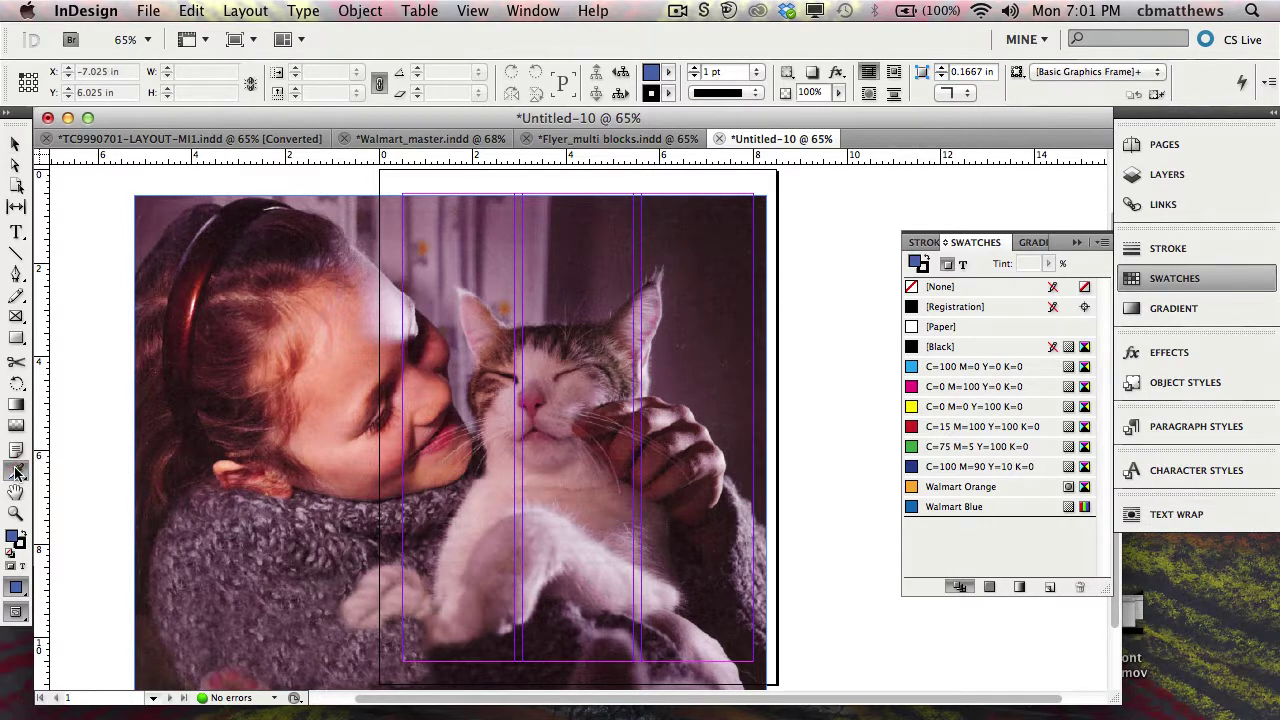
click(535, 395)
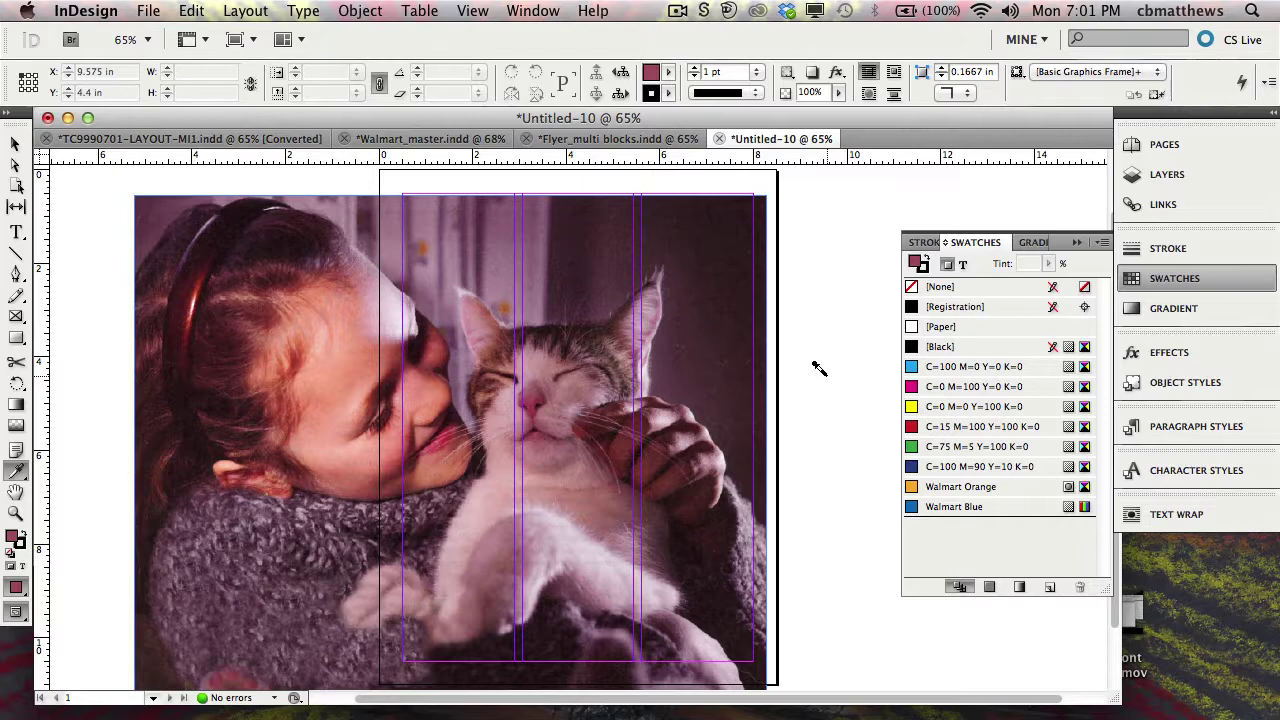
click(1100, 246)
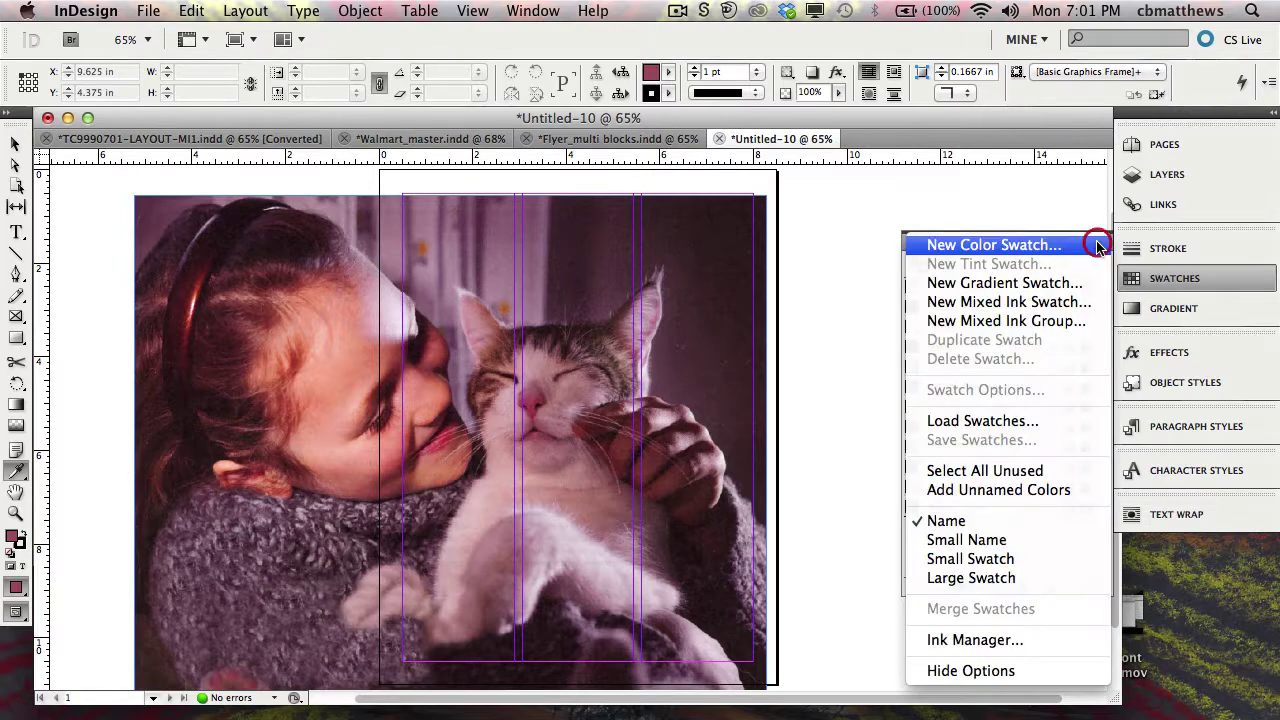
click(1036, 247)
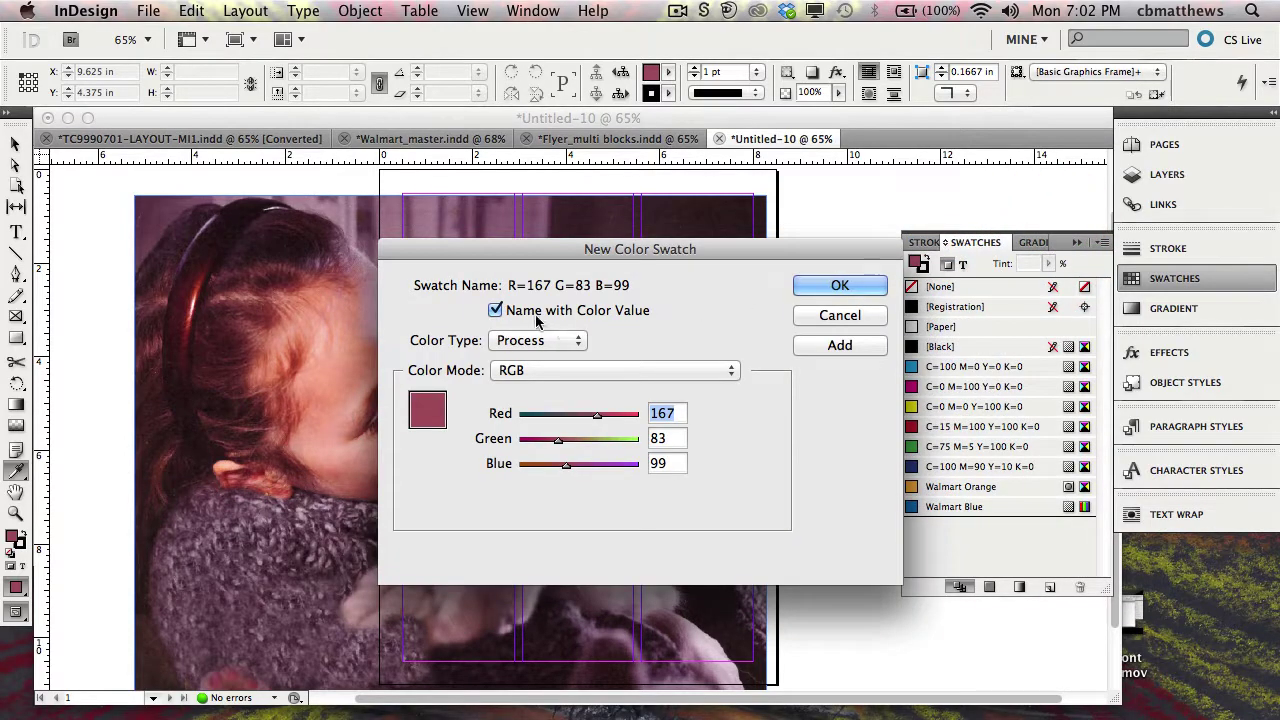
click(520, 310)
text(Rose)
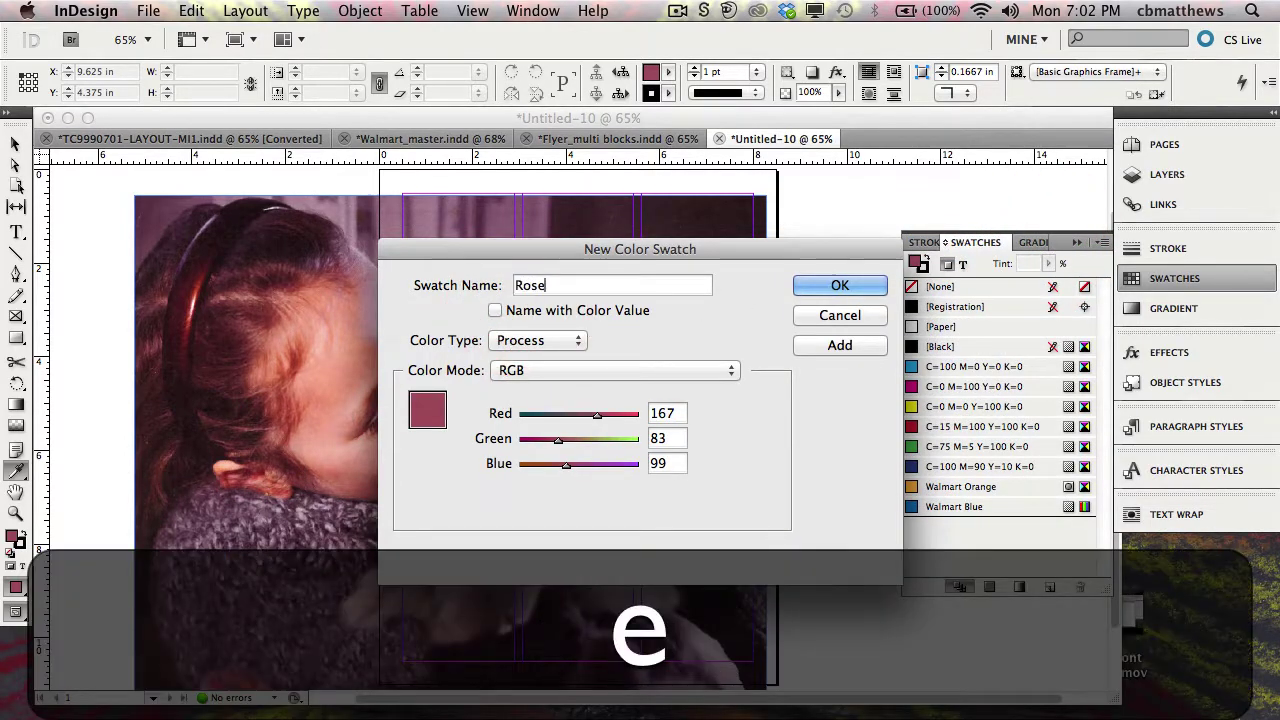
key(Return)
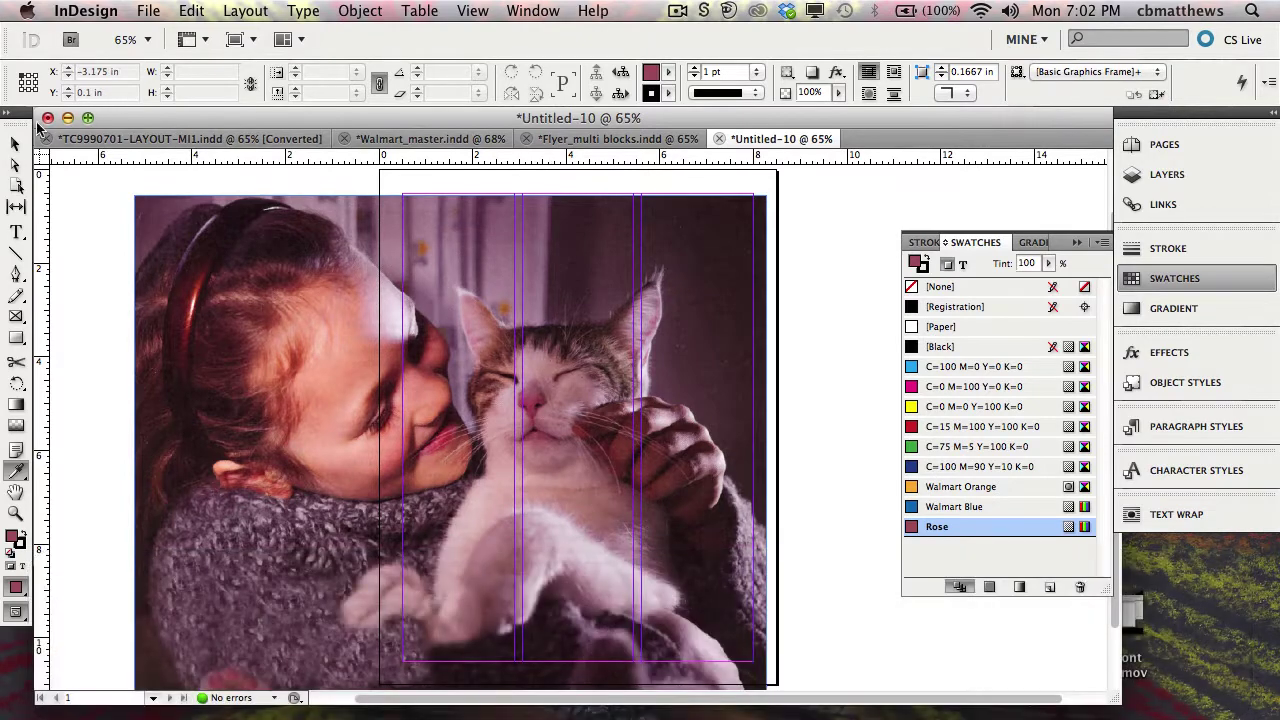
Delete the placed photo and draw a rectangle about 9.5 x 2.8 in across the page, filled with the Walmart Orange swatch
click(329, 330)
key(BackSpace)
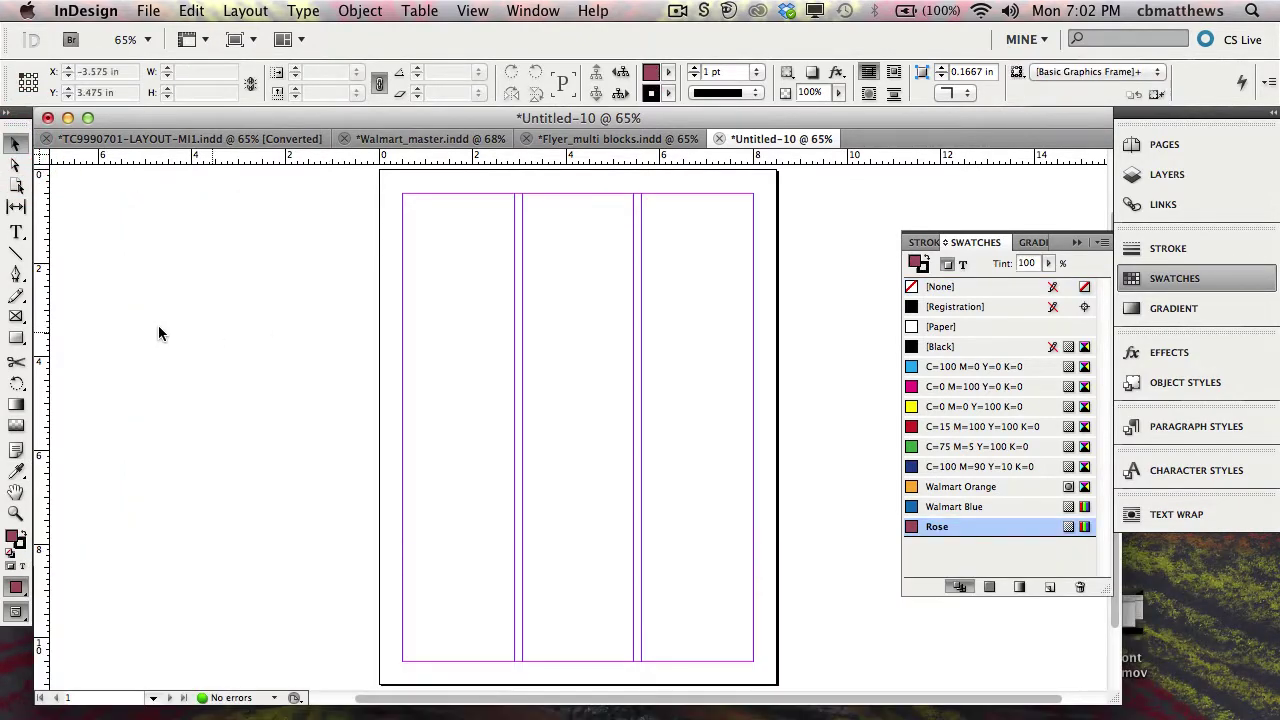
click(16, 337)
drag(310, 293, 753, 422)
click(944, 487)
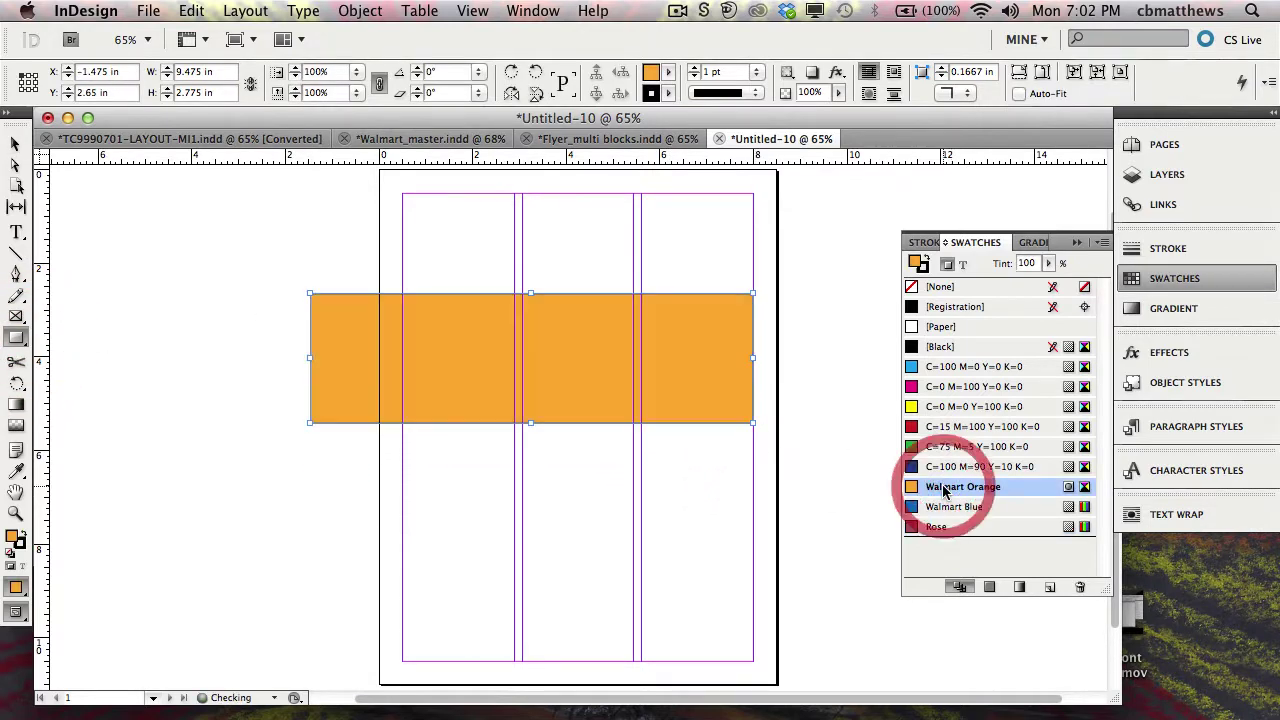
click(15, 144)
click(71, 274)
click(16, 232)
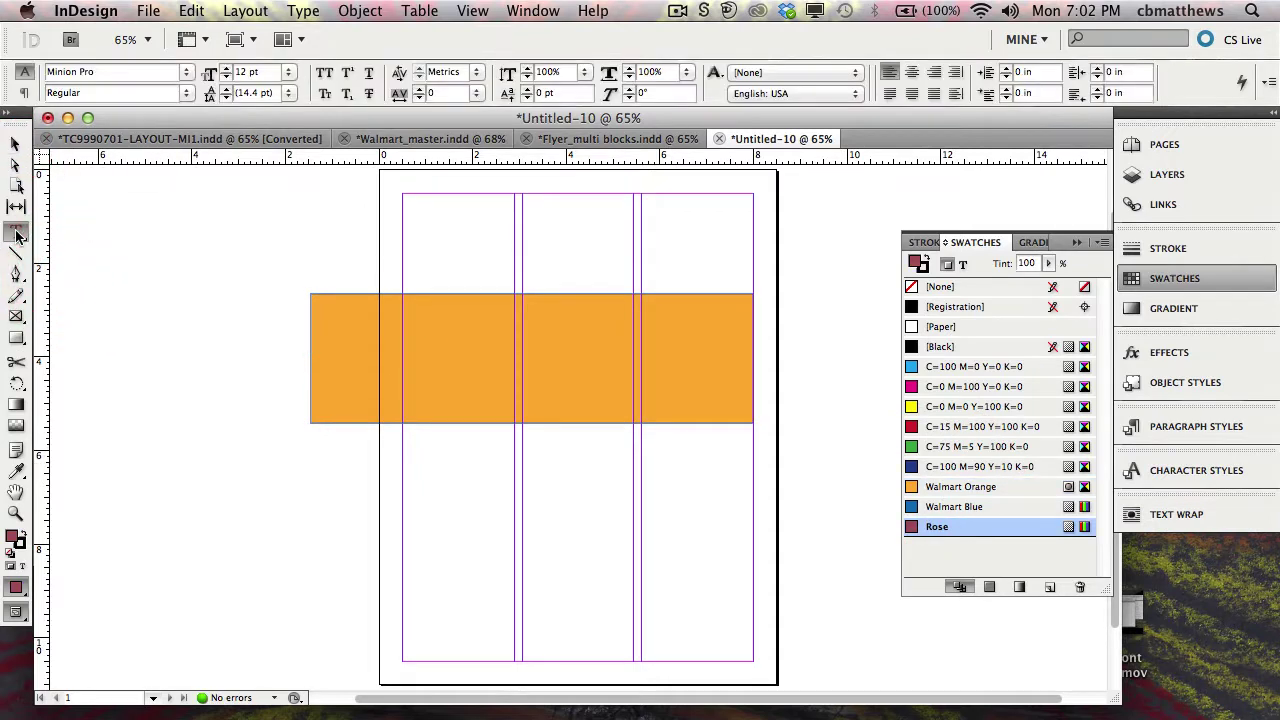
click(15, 144)
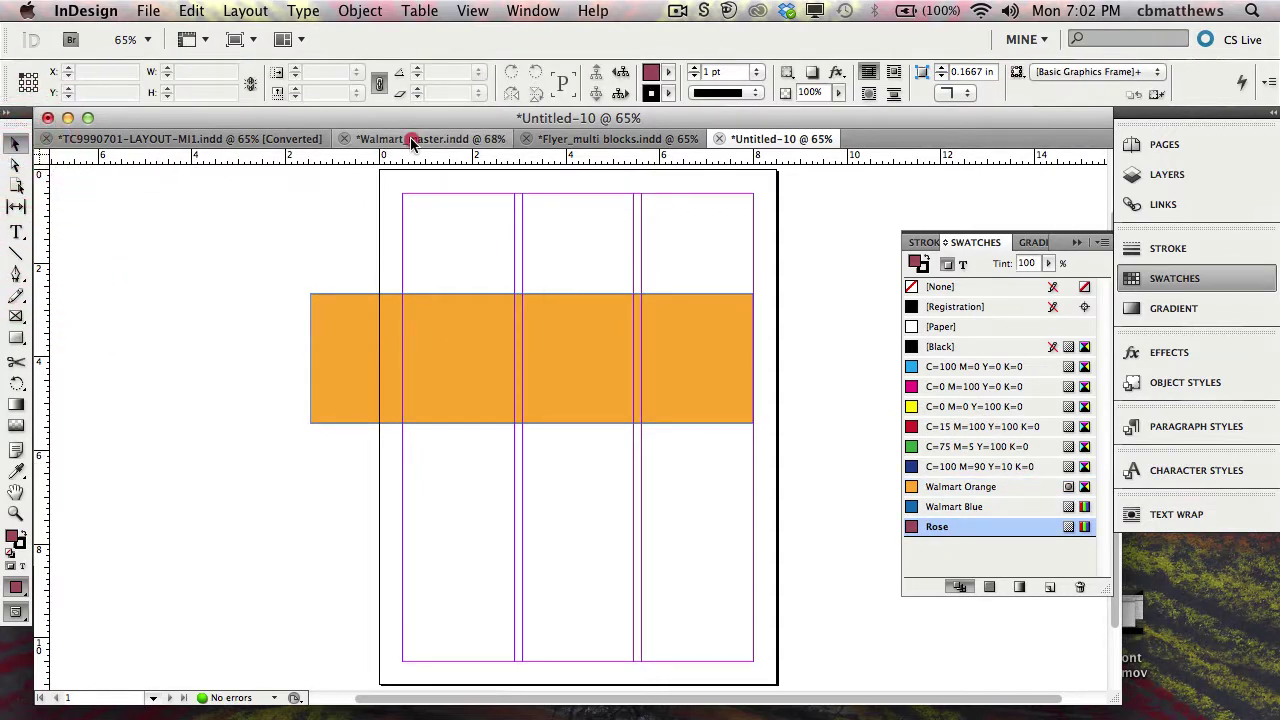
Copy the "I can" headline frame and the tagline frame beneath it from Walmart_master.indd
click(414, 138)
click(420, 476)
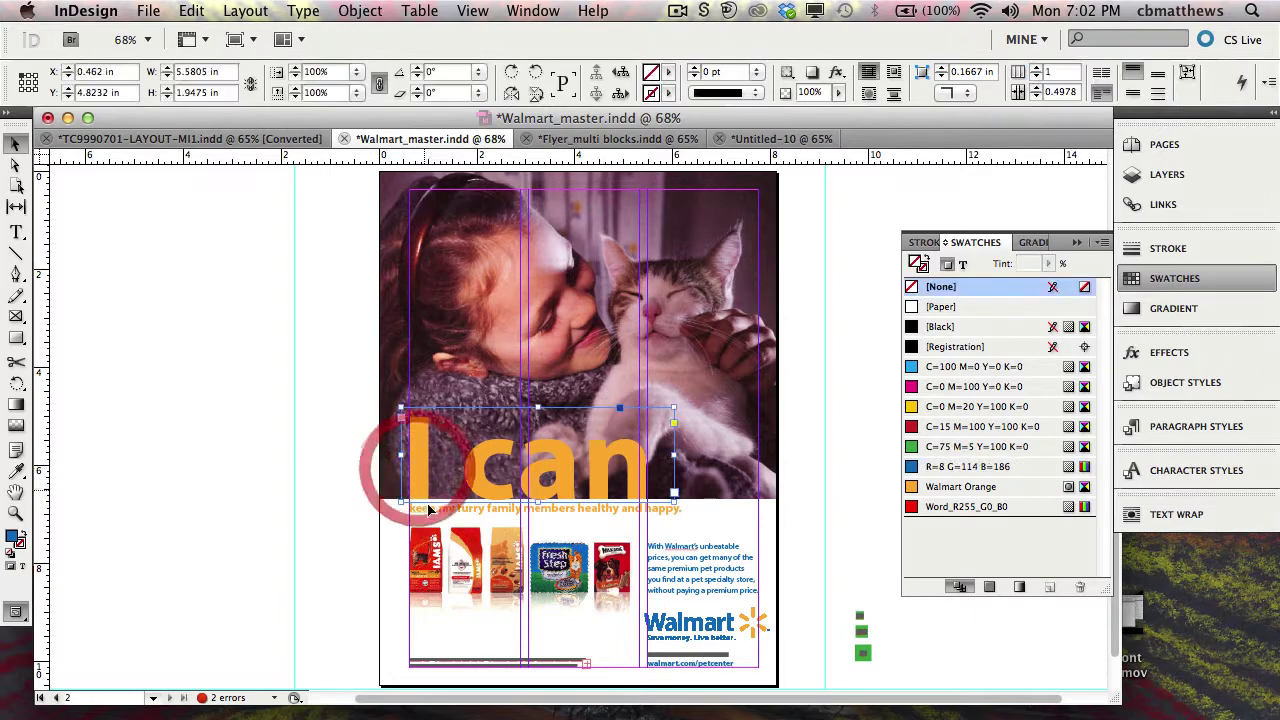
shift+click(432, 513)
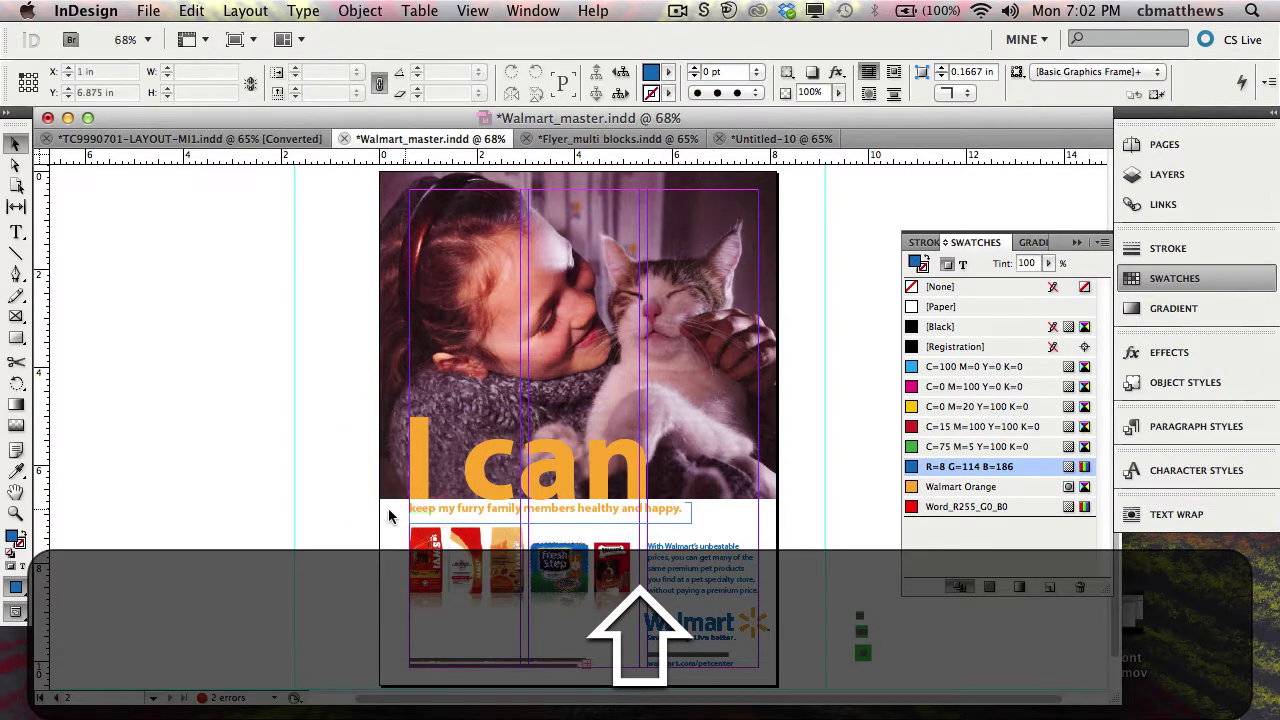
drag(354, 517, 423, 478)
shift+click(421, 477)
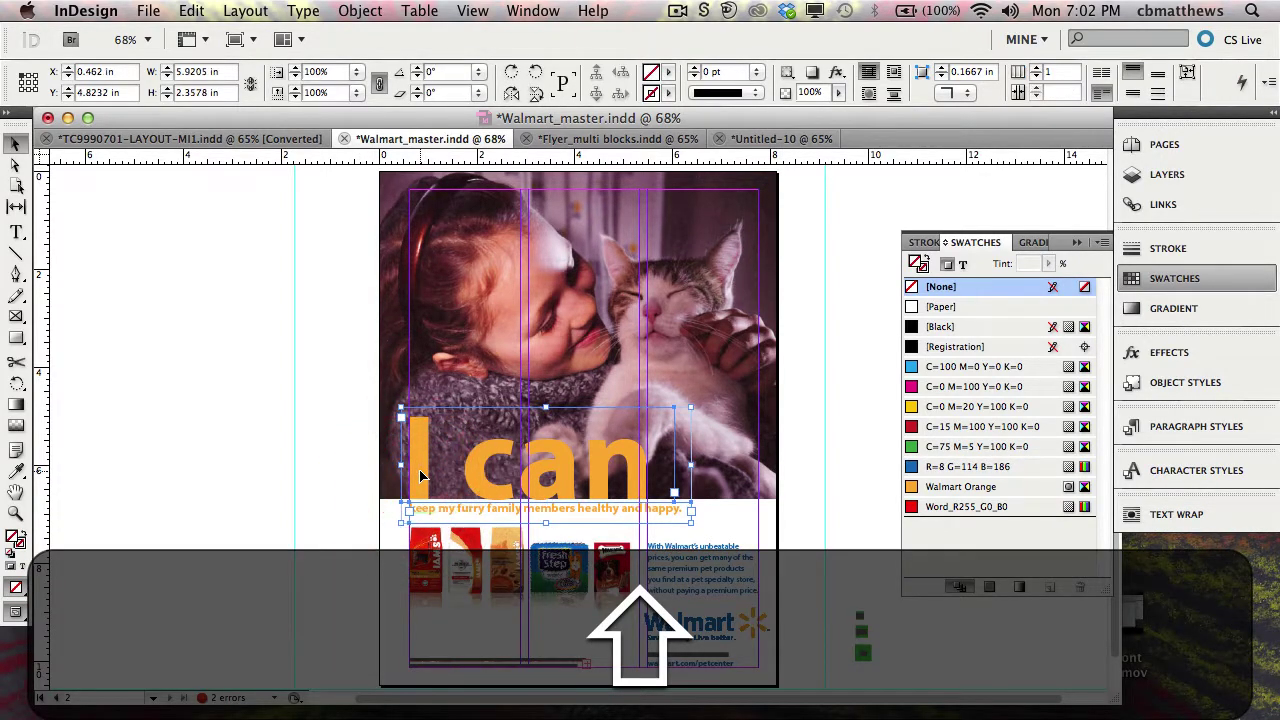
key(super+c)
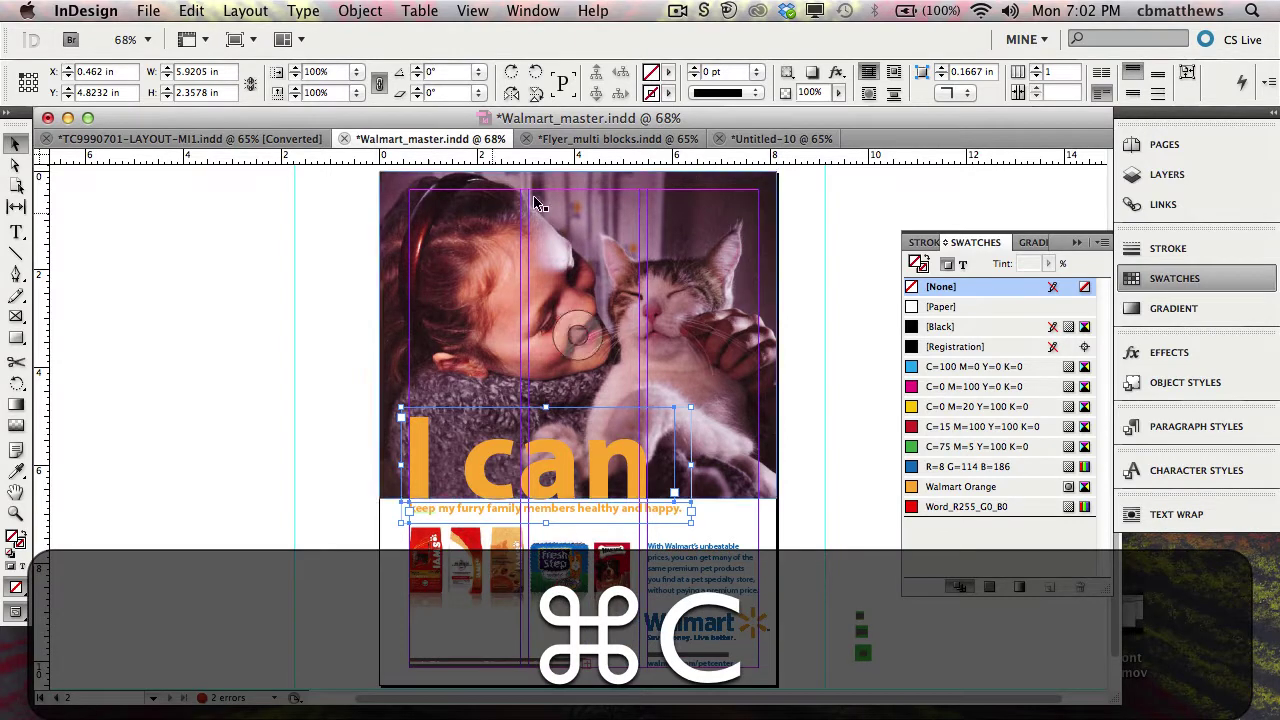
Paste the copied text frames into Untitled-10 and position them just below the orange rectangle
click(782, 140)
key(super+v)
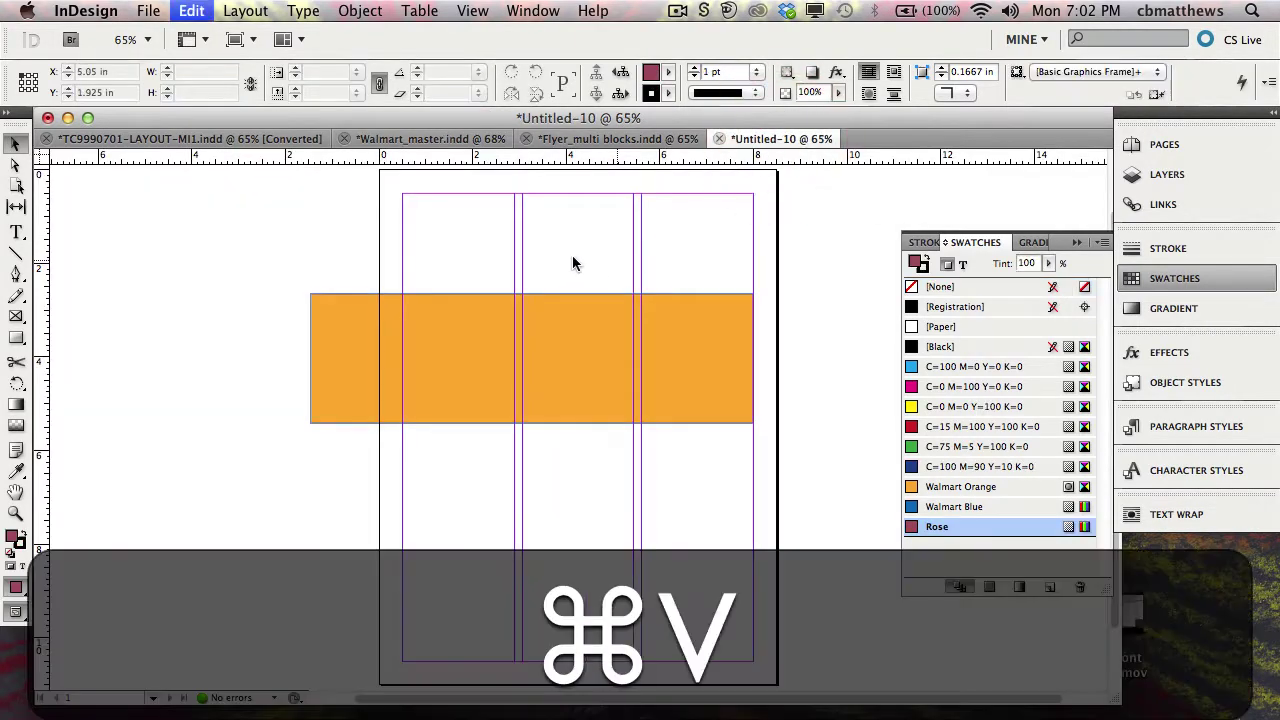
drag(475, 386, 345, 456)
click(257, 510)
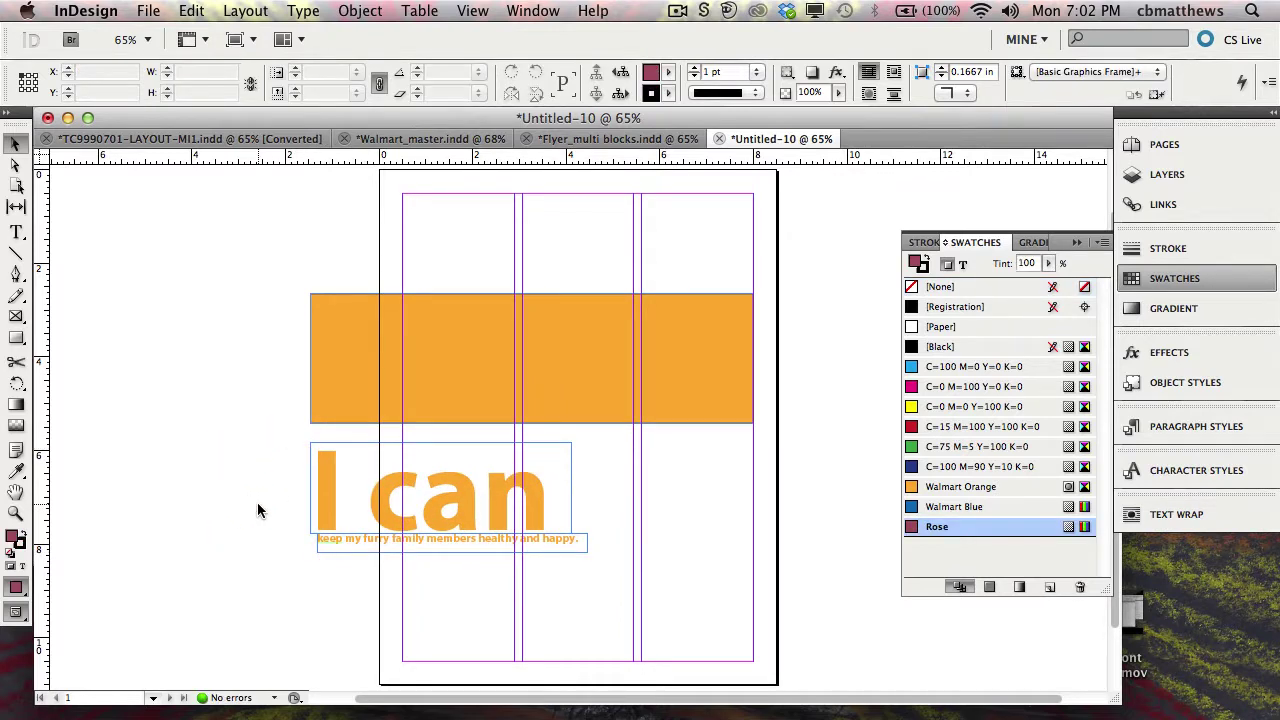
Move the rectangle and both text frames together to the page's left margin at X 0.5 in, and show the layout in preview mode
key(w)
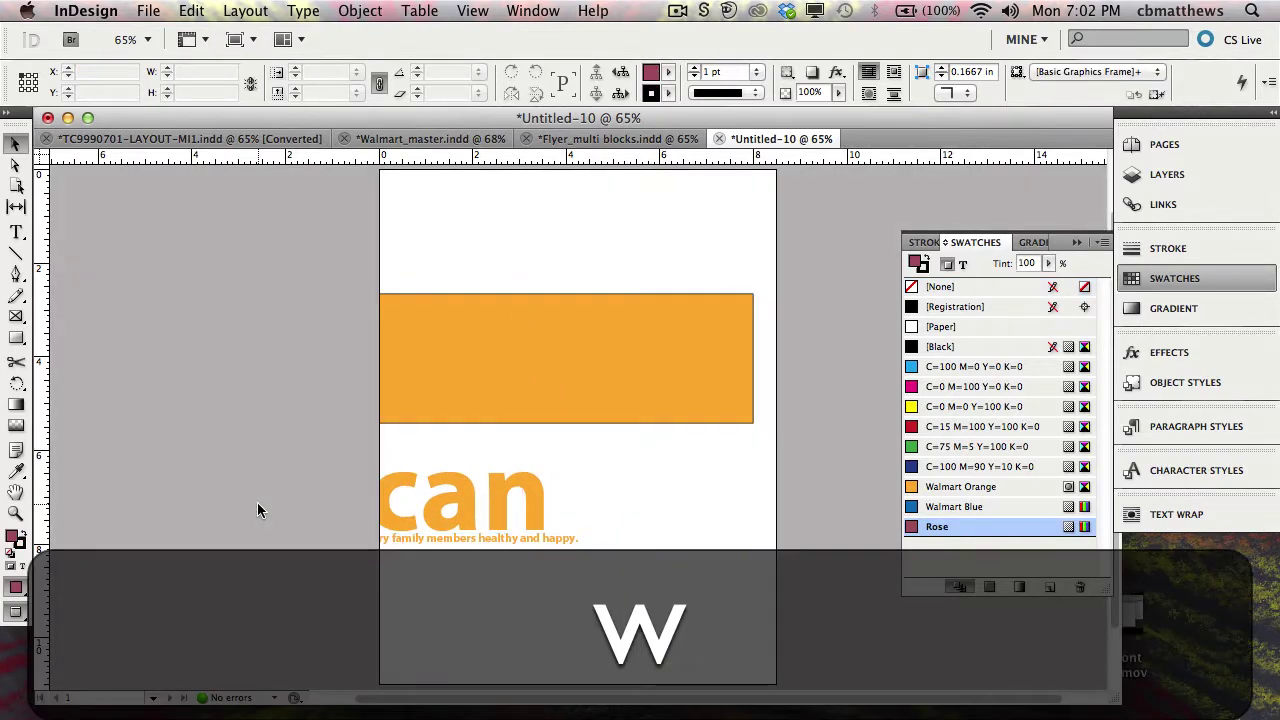
key(w)
key(super+a)
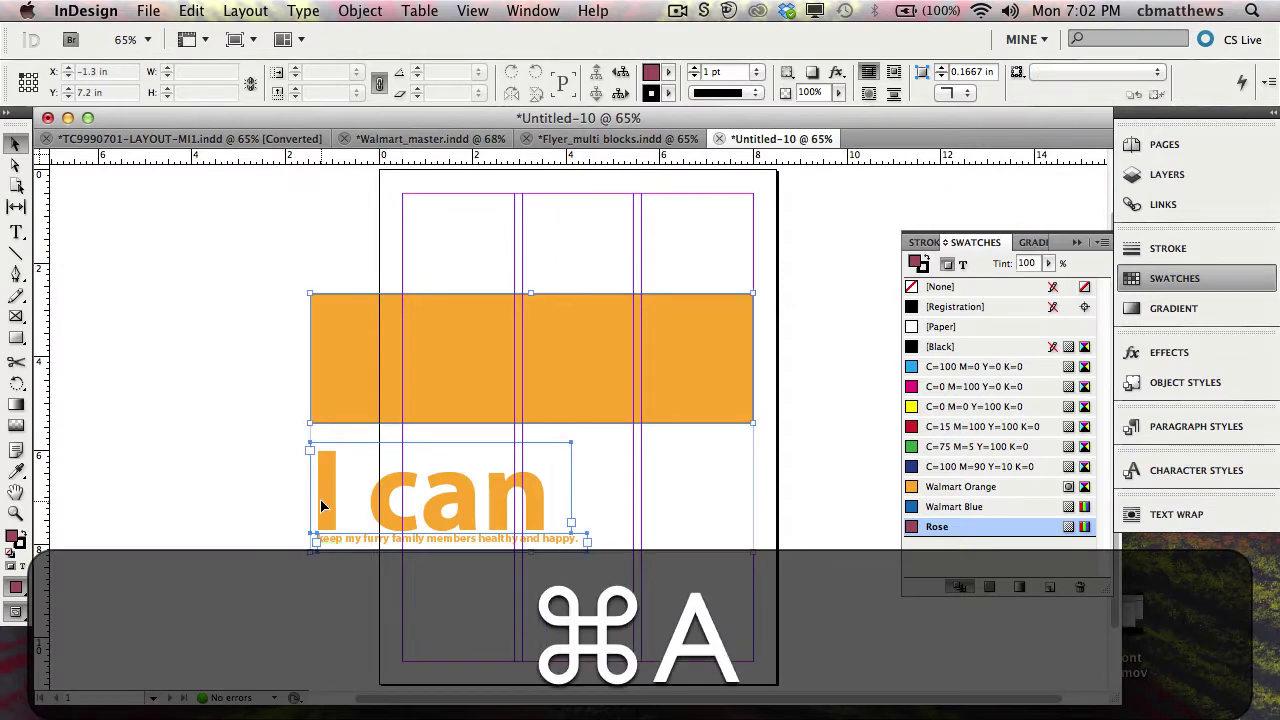
drag(368, 504, 412, 504)
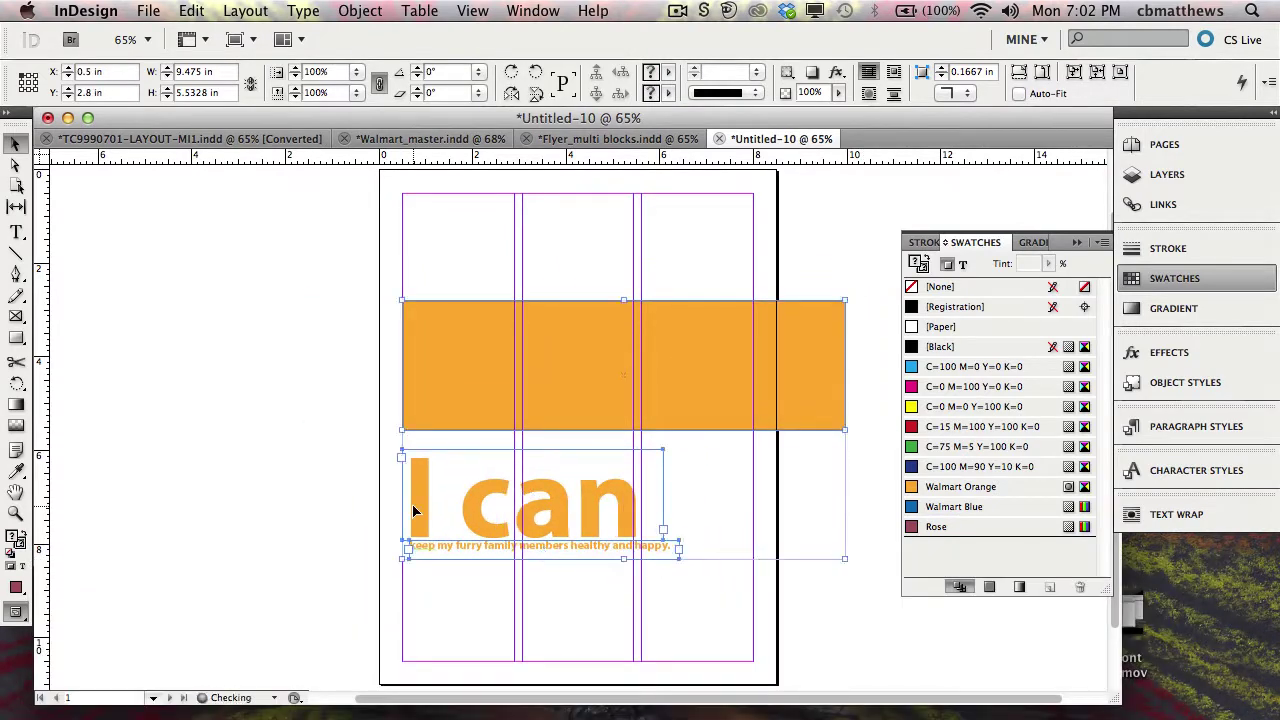
key(w)
click(297, 477)
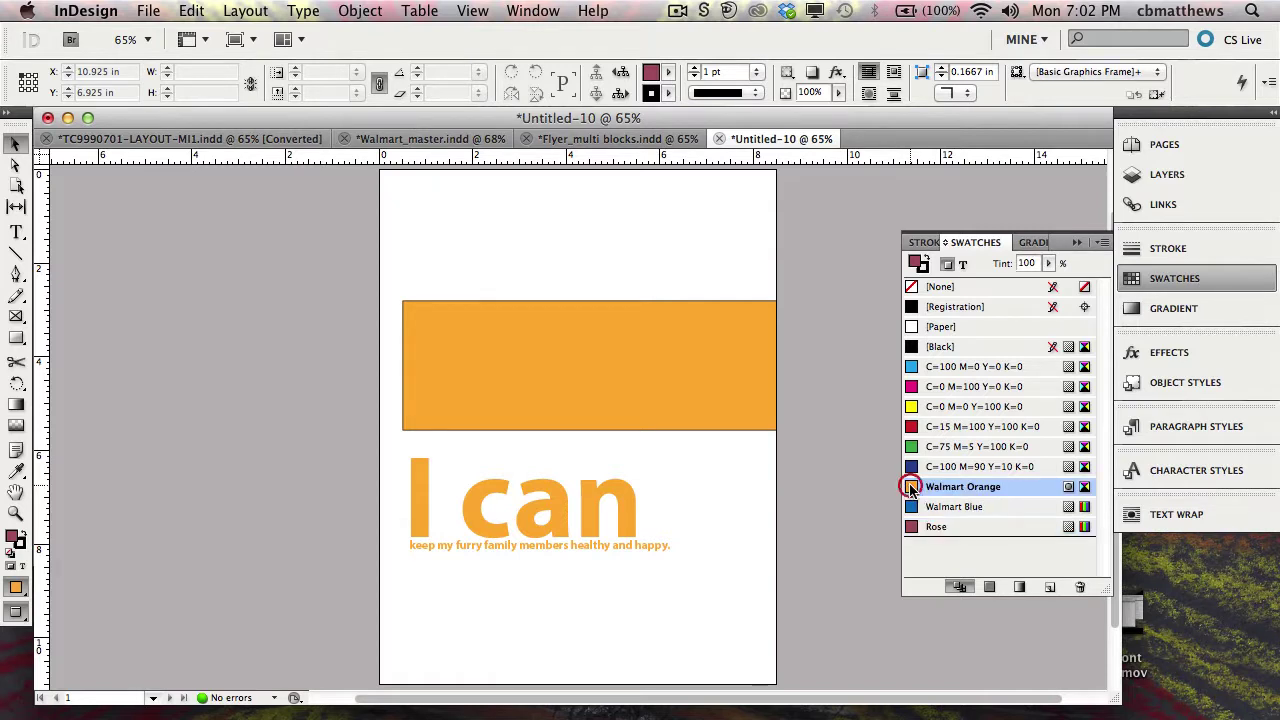
Set the magenta value of the Walmart Orange swatch to 0%
double_click(915, 488)
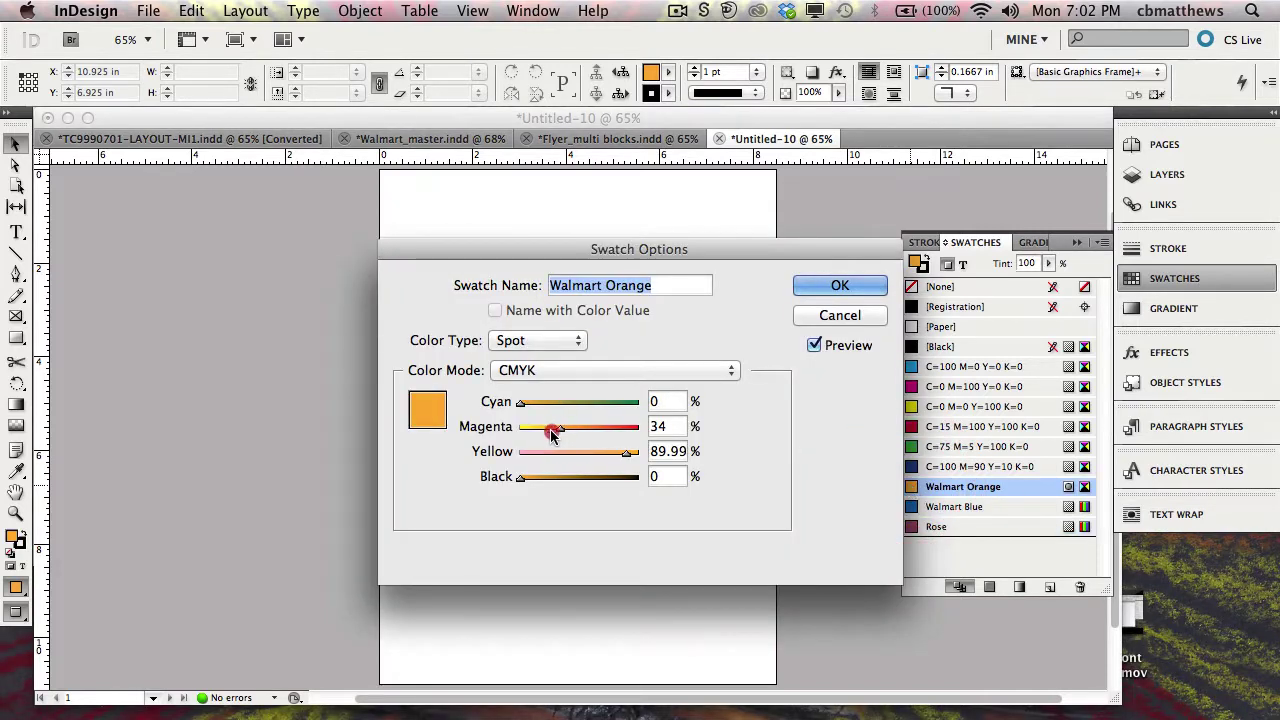
drag(560, 429, 515, 432)
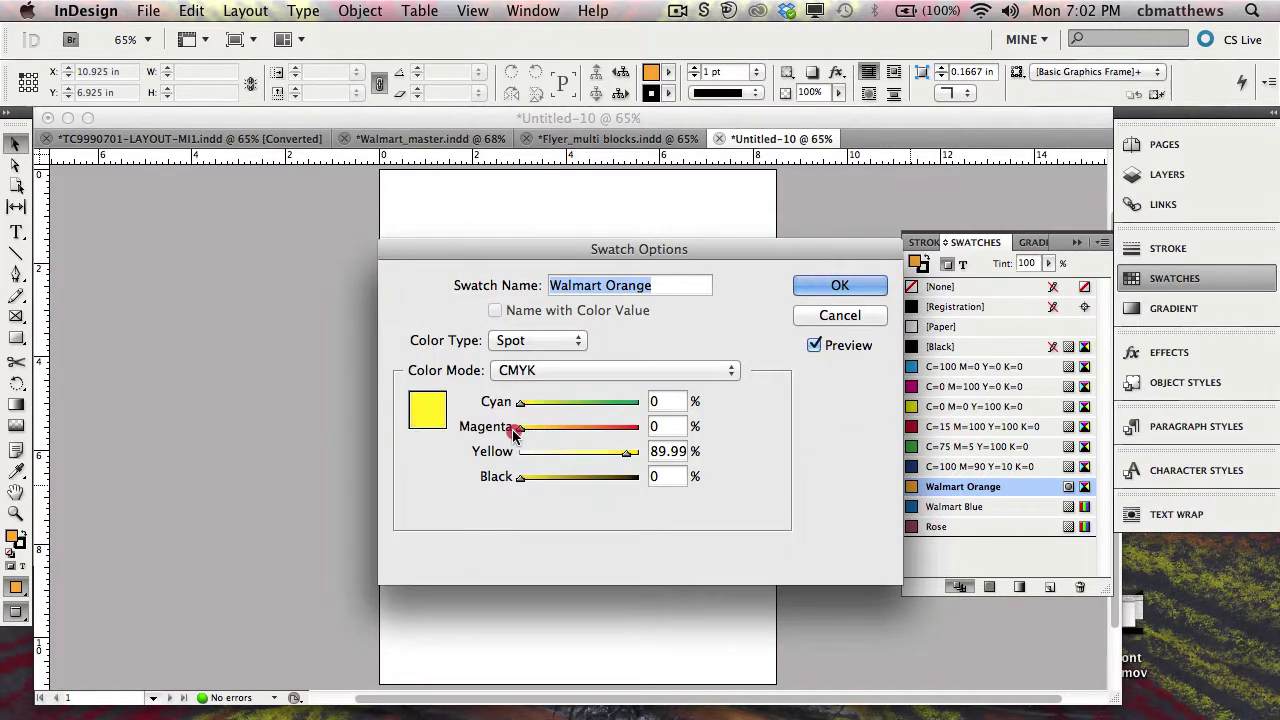
click(826, 287)
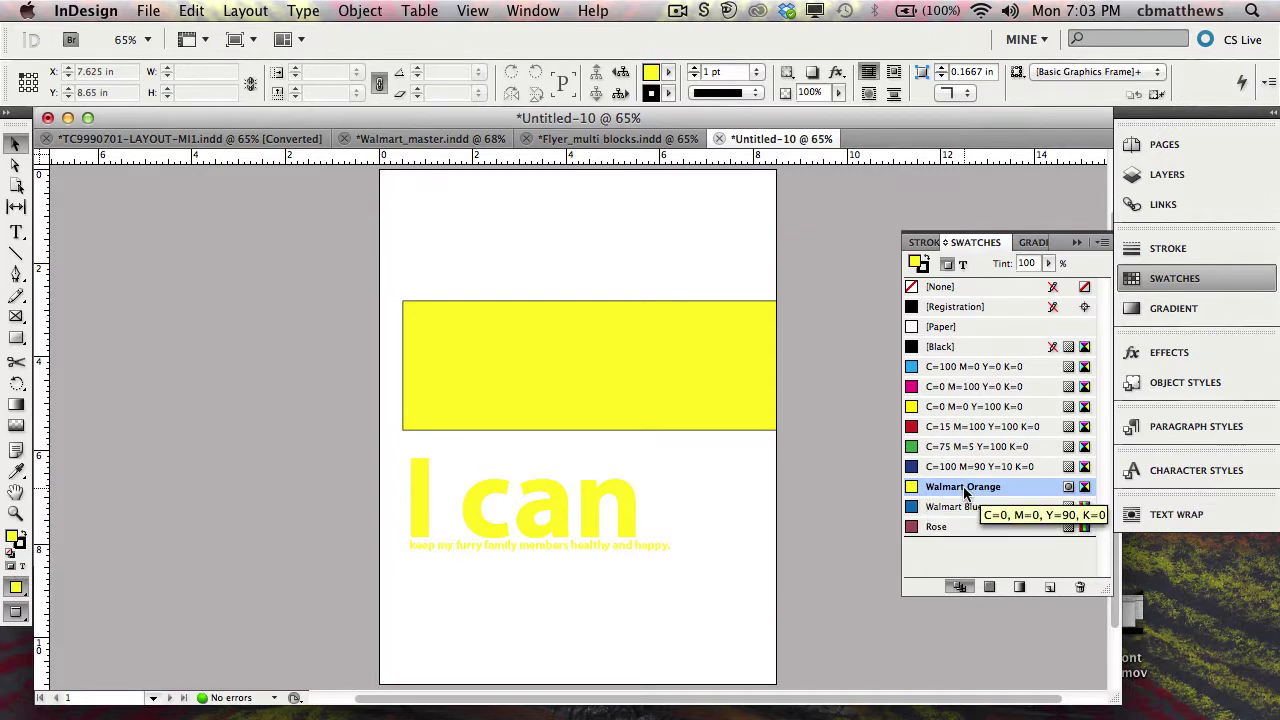
Undo the color edit of the Walmart Orange swatch
key(super)
key(super+z)
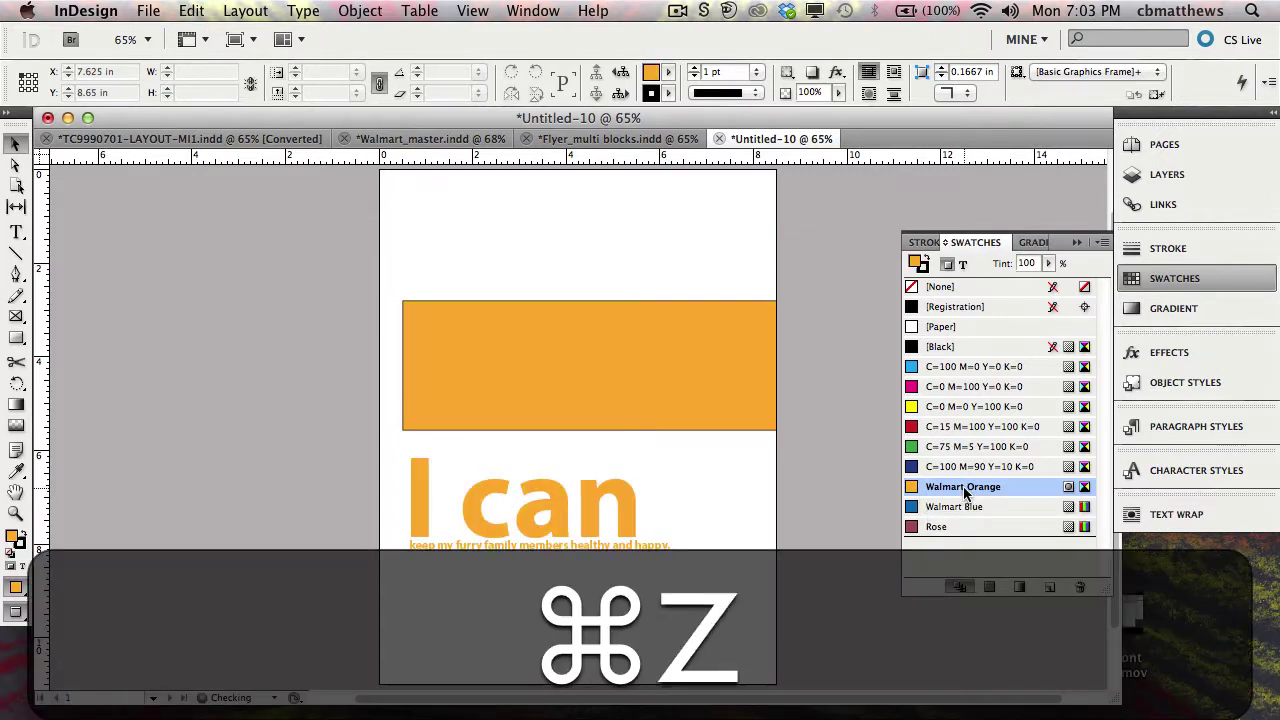
key(super)
click(337, 334)
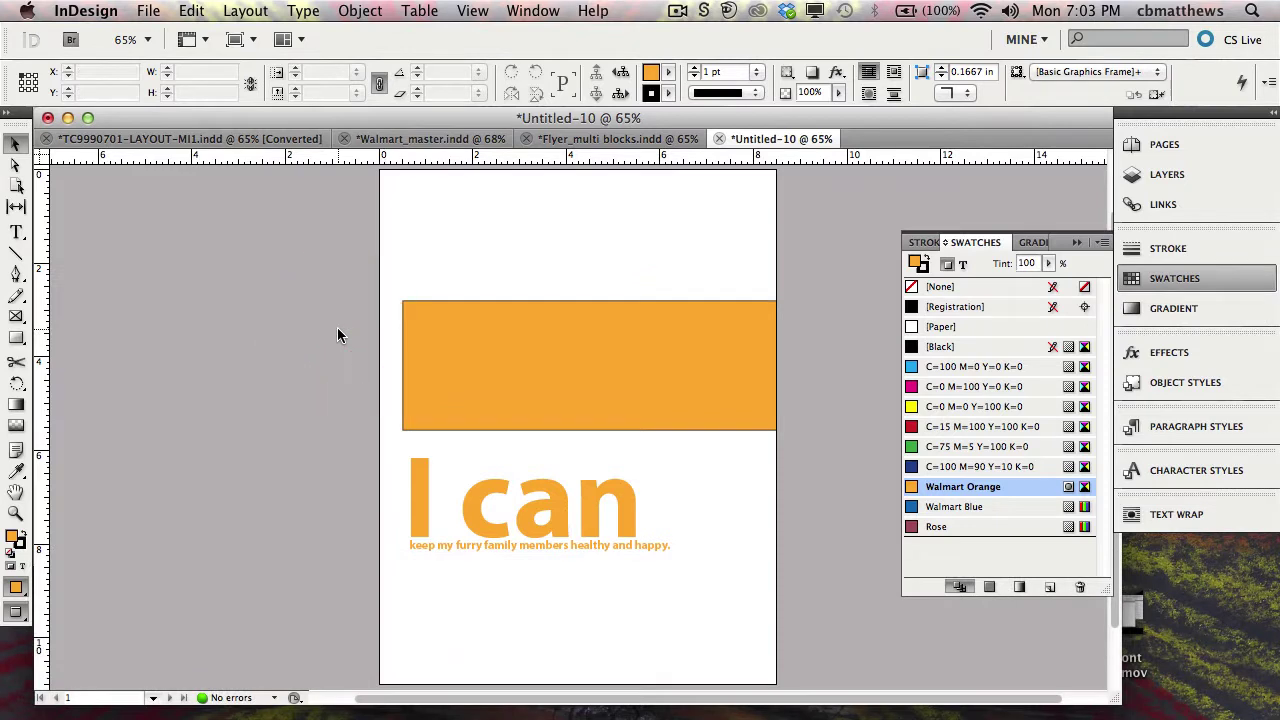
click(437, 372)
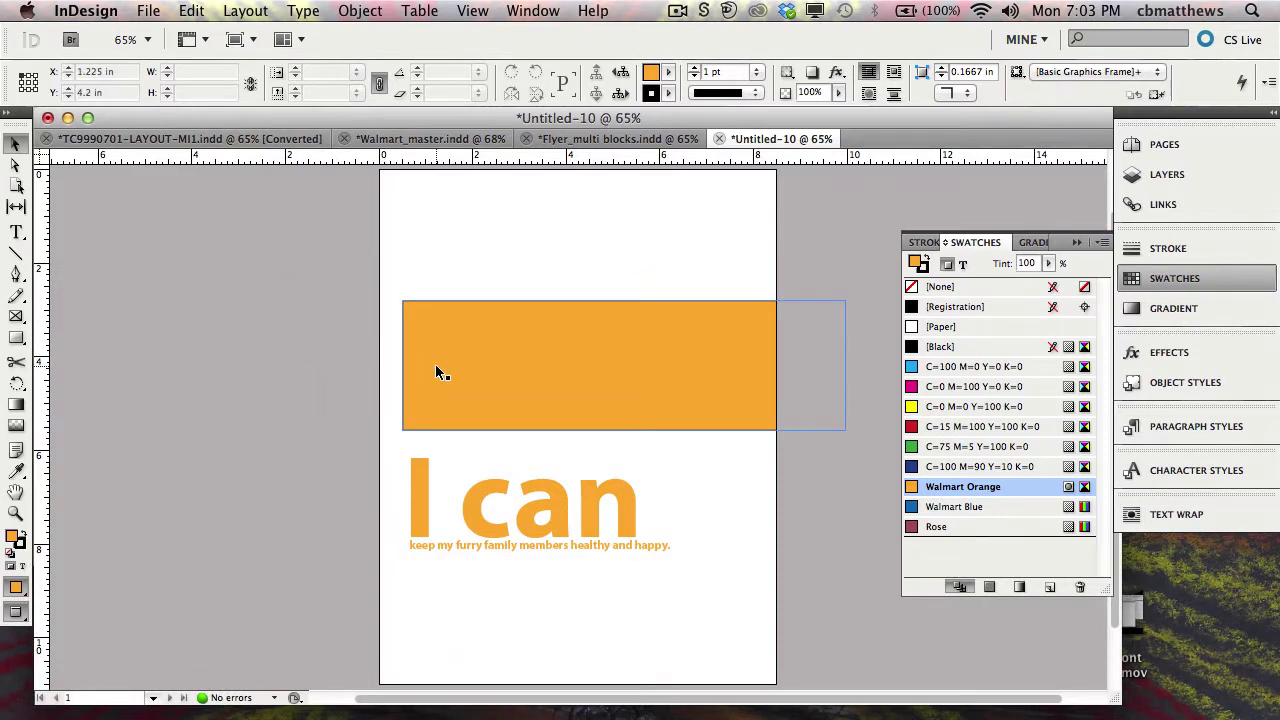
click(1101, 243)
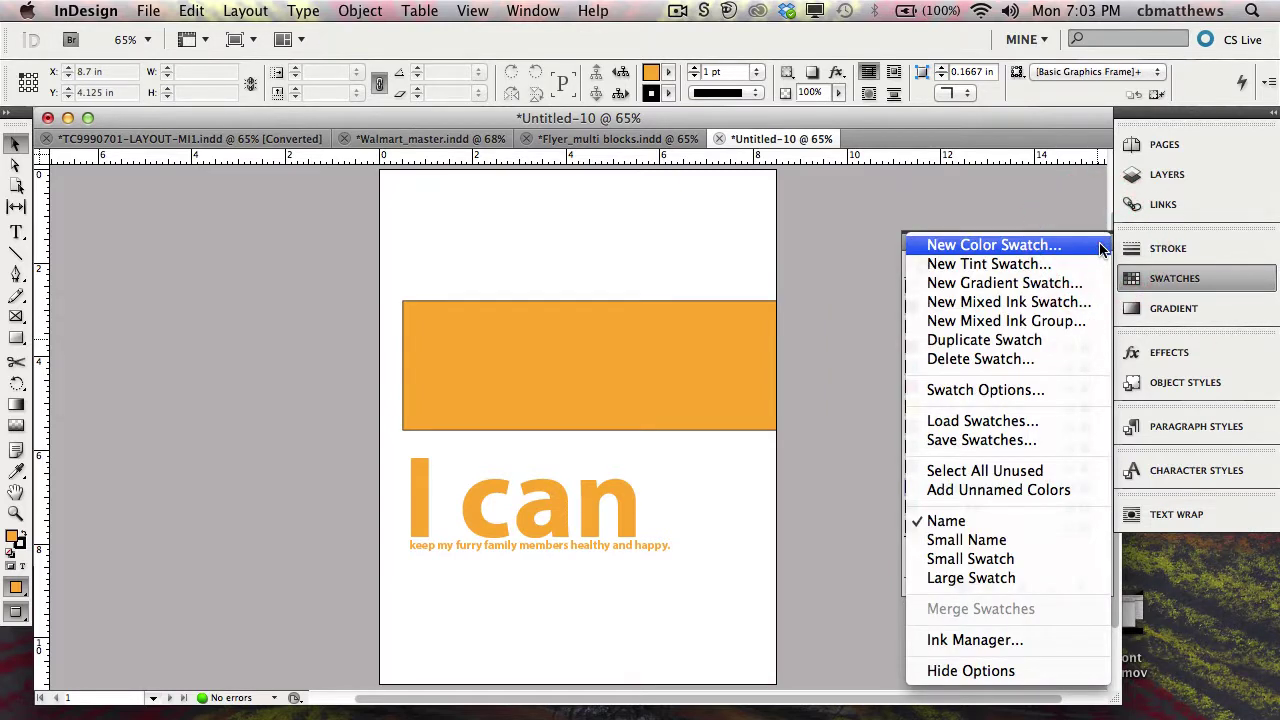
click(864, 224)
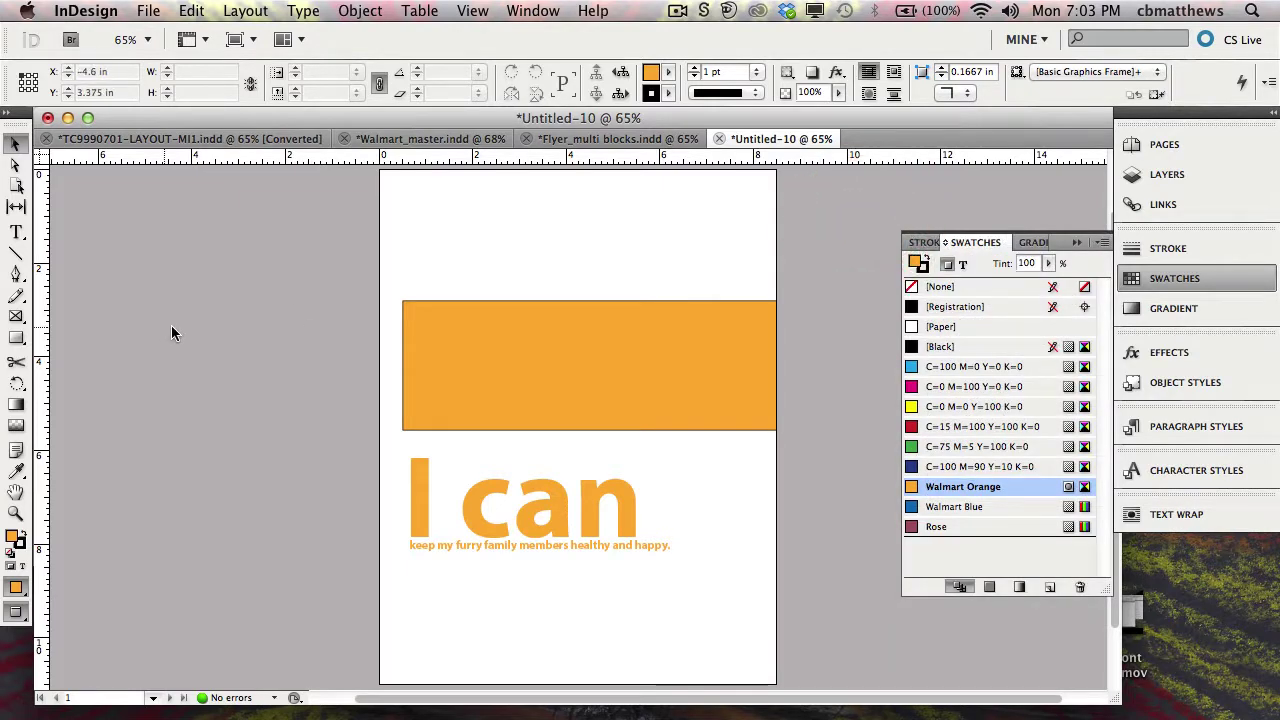